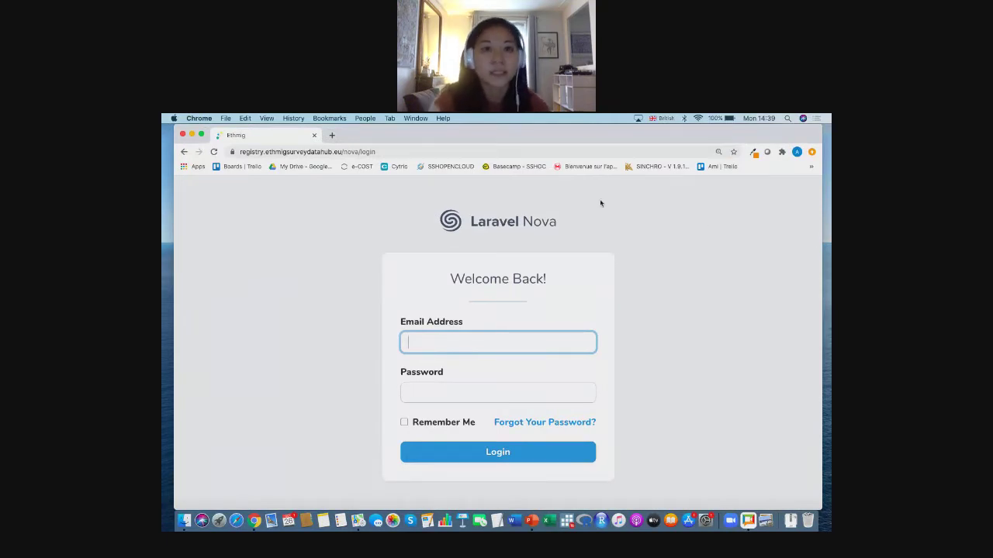
- Go to the registry login page and fill in the saved login e-mail address
left_click(251, 151)
left_click(253, 223)
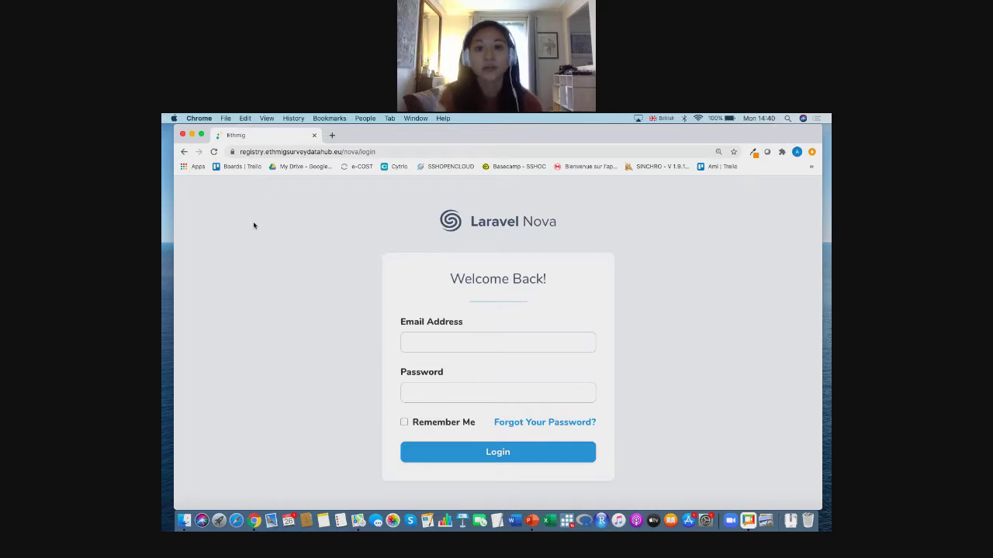
left_click(452, 344)
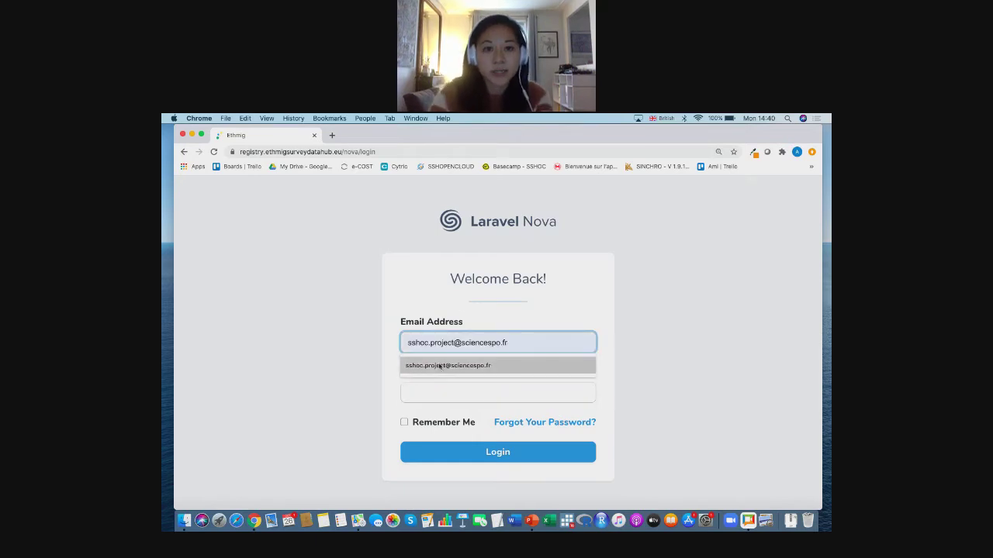
left_click(439, 366)
- Enter the saved account password and log in to the registry admin
left_click(479, 385)
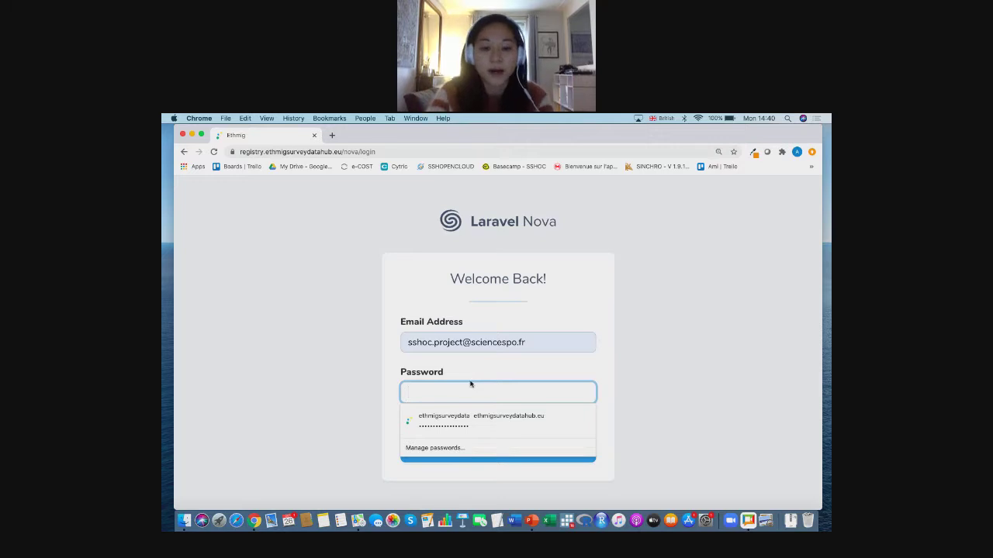
type("***************")
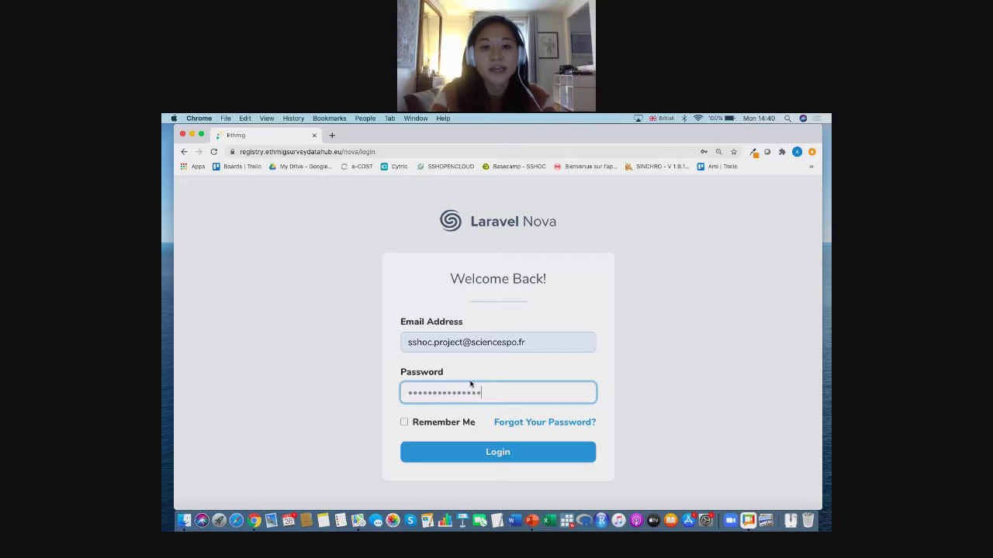
left_click(706, 366)
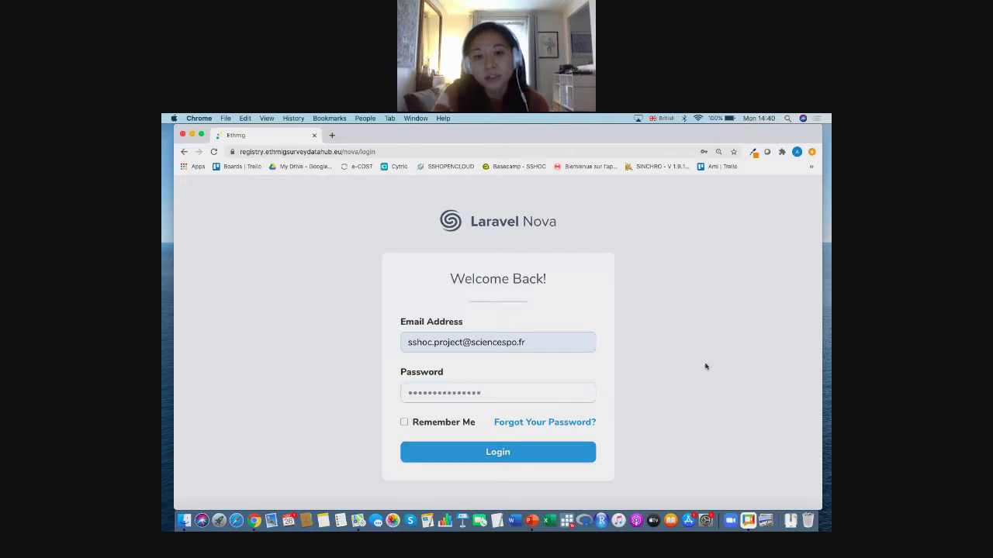
left_click(553, 461)
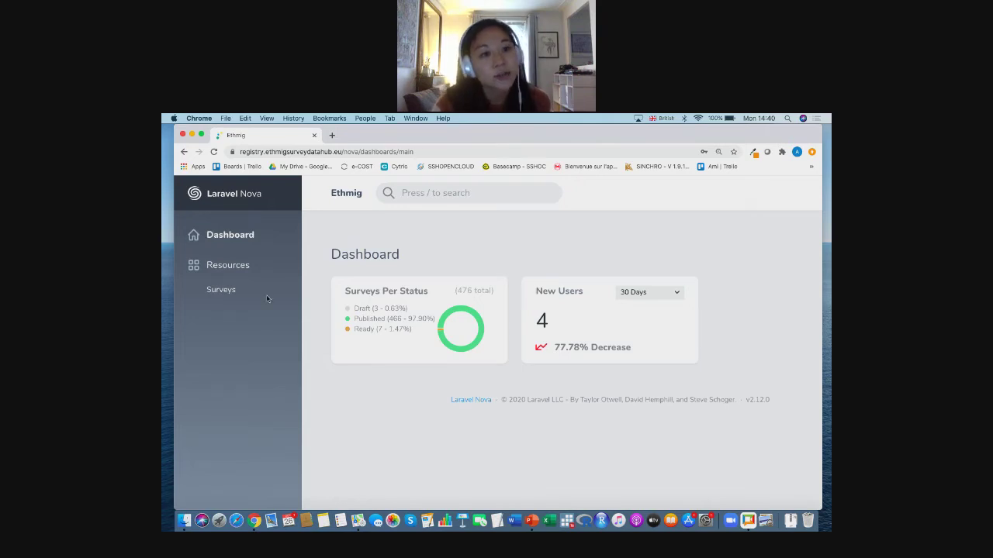
- Open the Surveys resource and scroll through the table of registered surveys
left_click(225, 290)
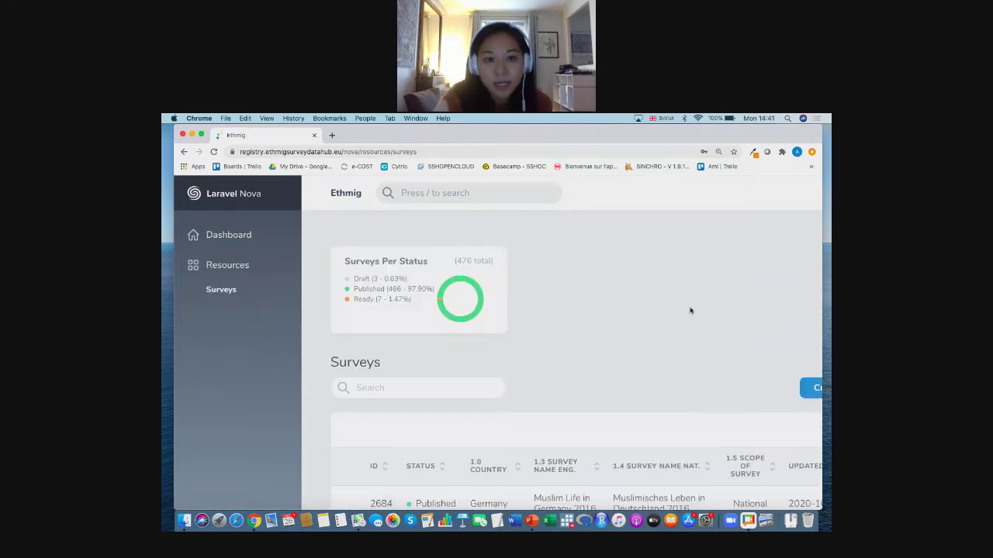
scroll(690, 311, "right", 3)
scroll(690, 310, "right", 1)
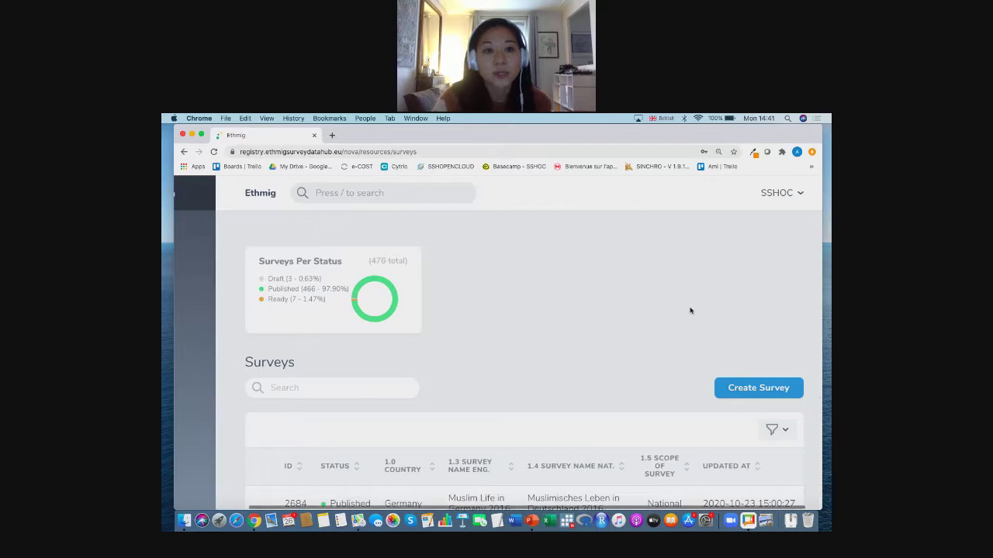
scroll(689, 311, "down", 1)
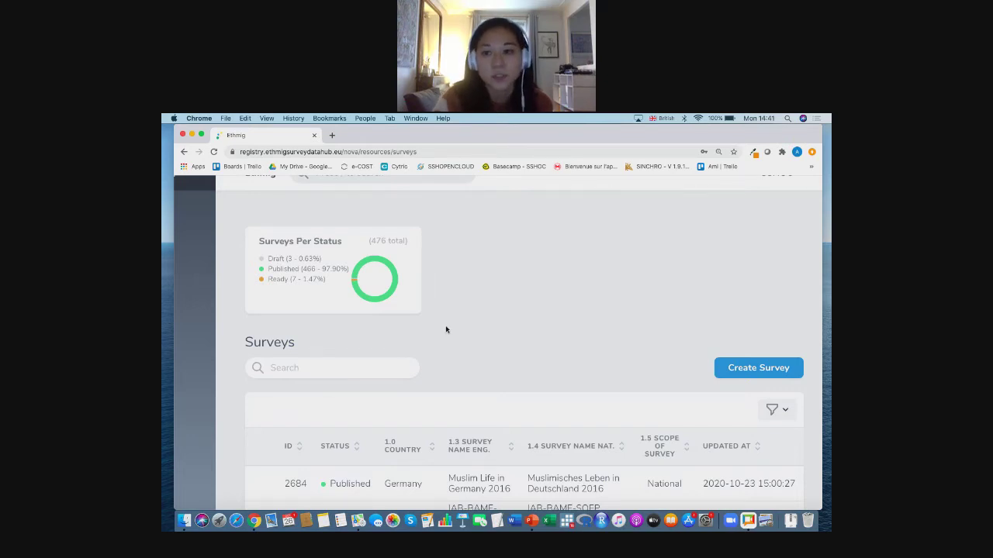
scroll(446, 329, "down", 5)
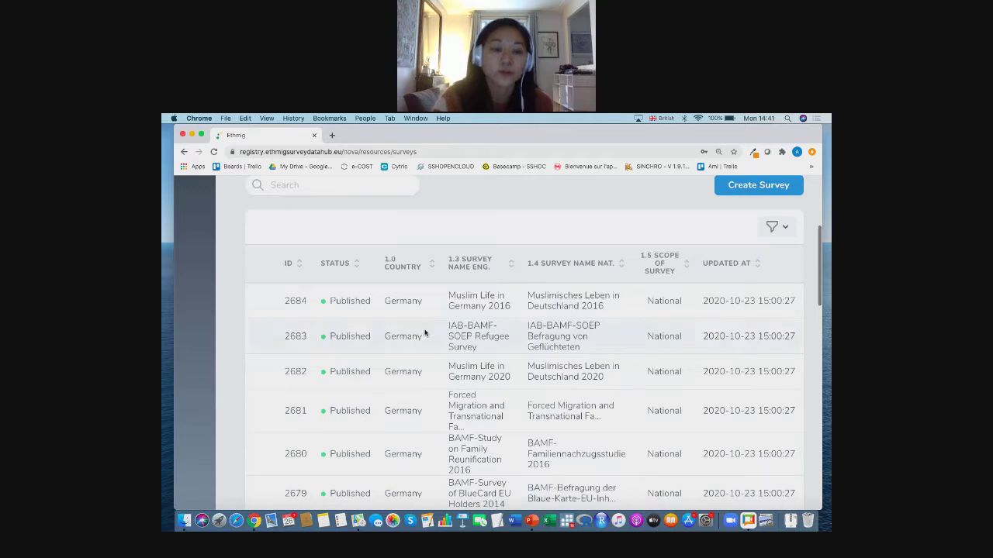
scroll(416, 395, "down", 6)
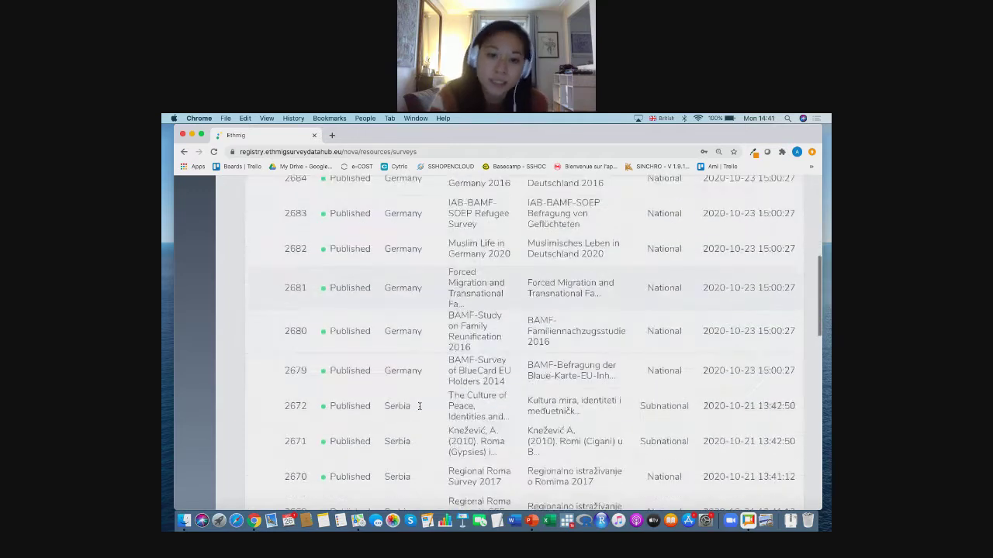
scroll(419, 409, "down", 4)
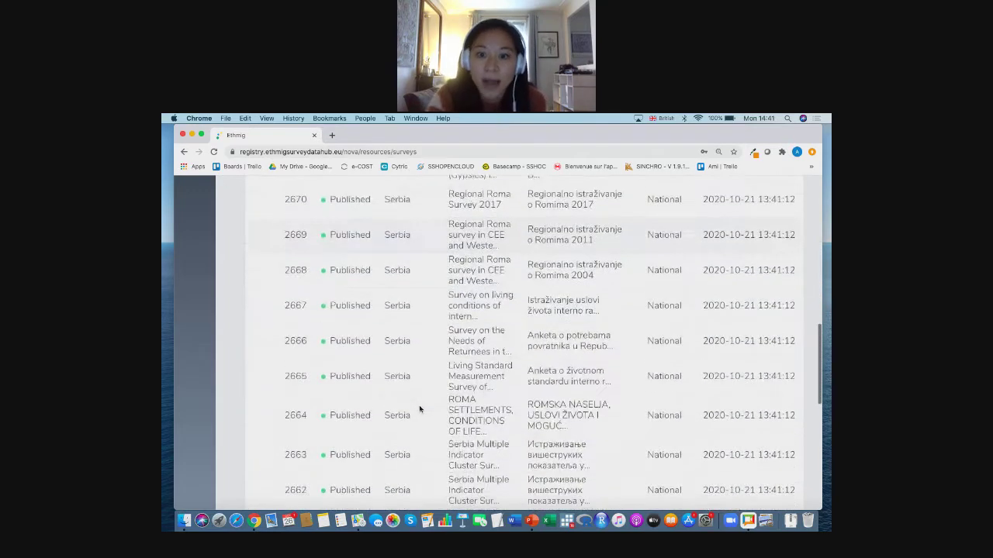
scroll(418, 407, "up", 20)
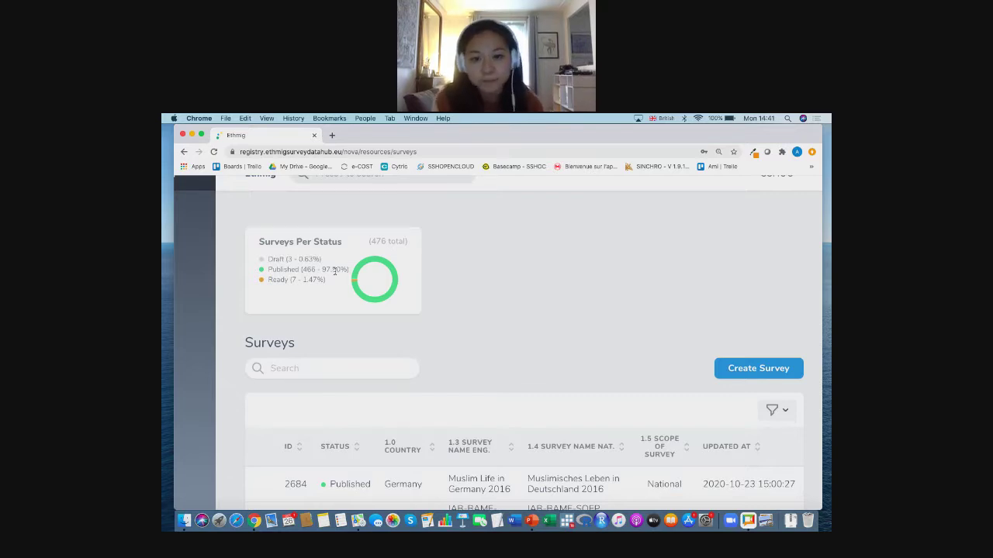
scroll(481, 332, "down", 3)
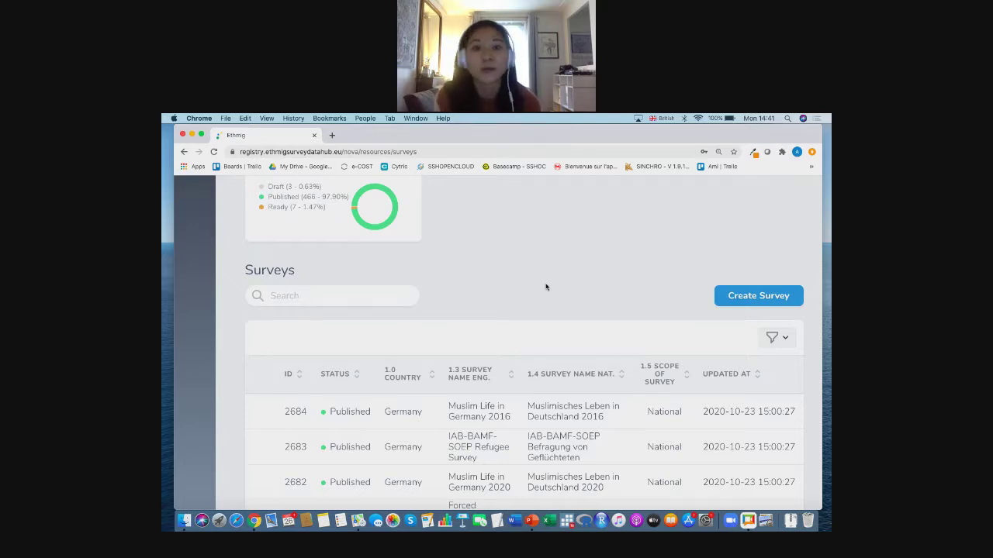
- Start a new survey record and look over the blank survey form
left_click(759, 296)
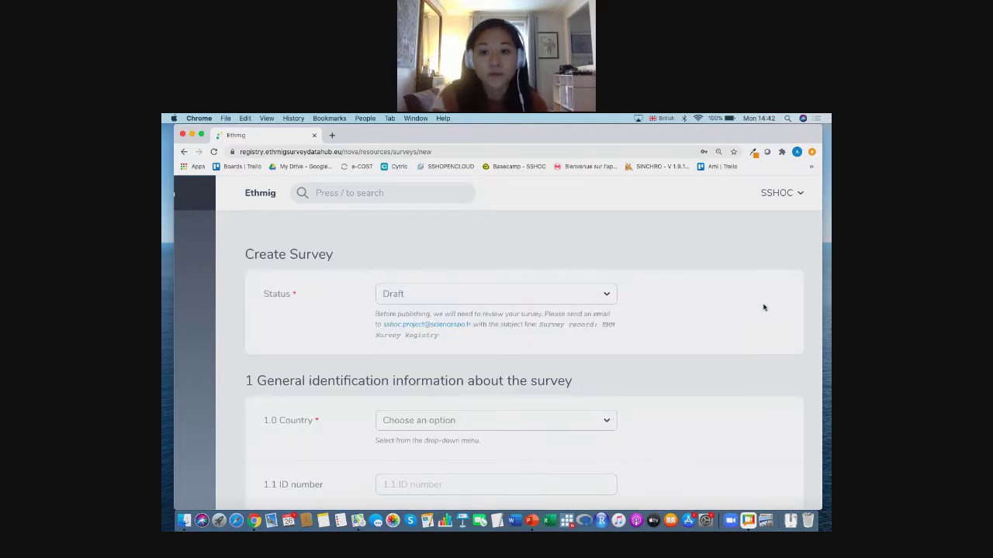
scroll(765, 373, "down", 3)
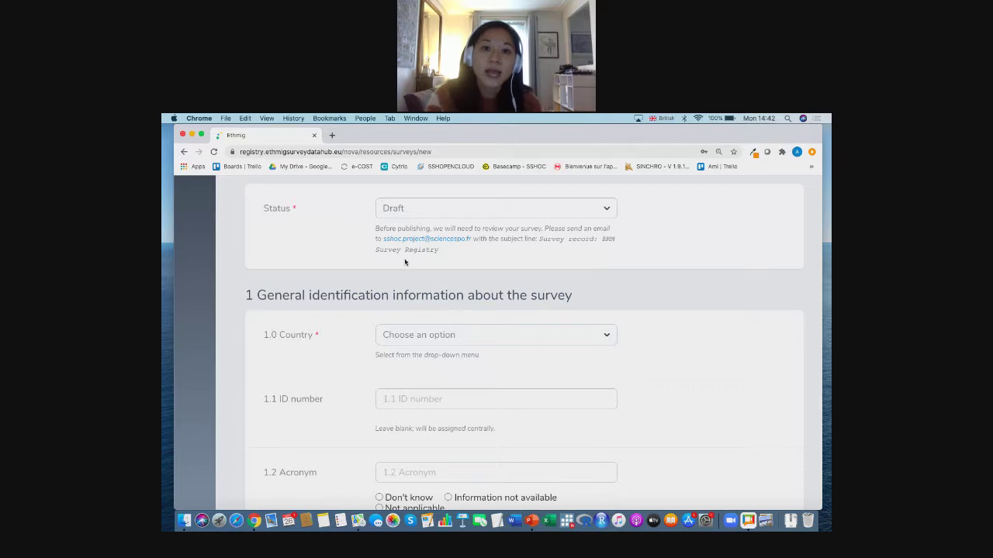
scroll(290, 438, "down", 1)
scroll(290, 438, "down", 5)
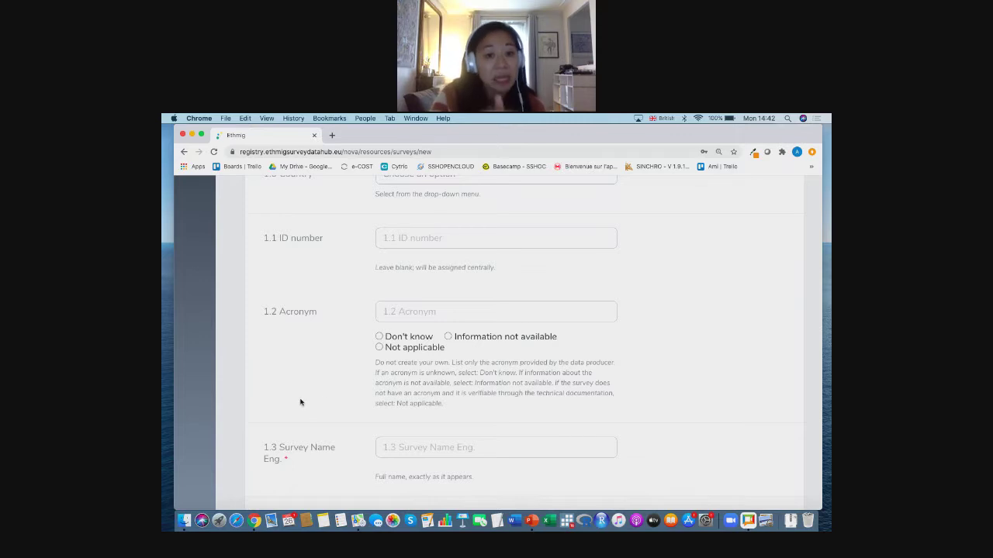
scroll(322, 392, "up", 3)
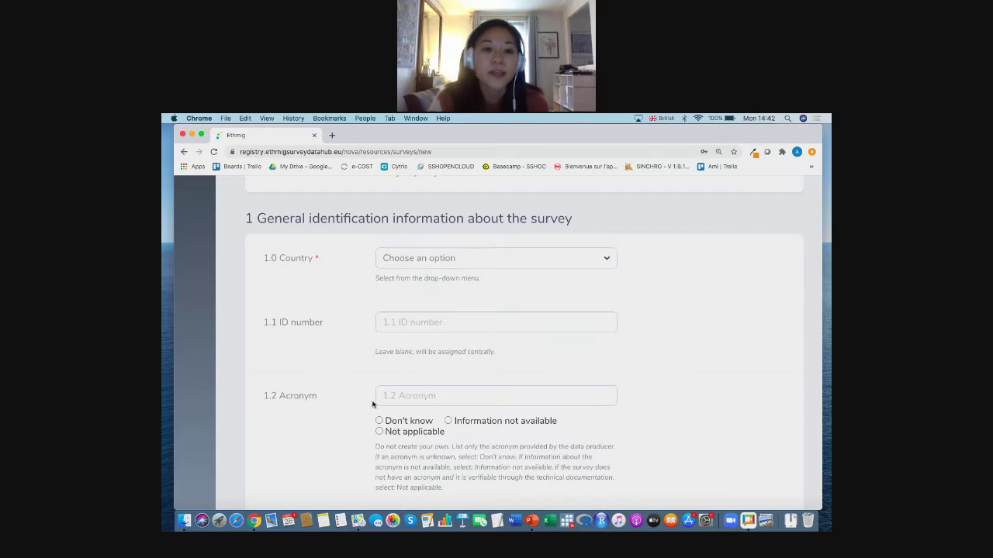
scroll(372, 404, "down", 1)
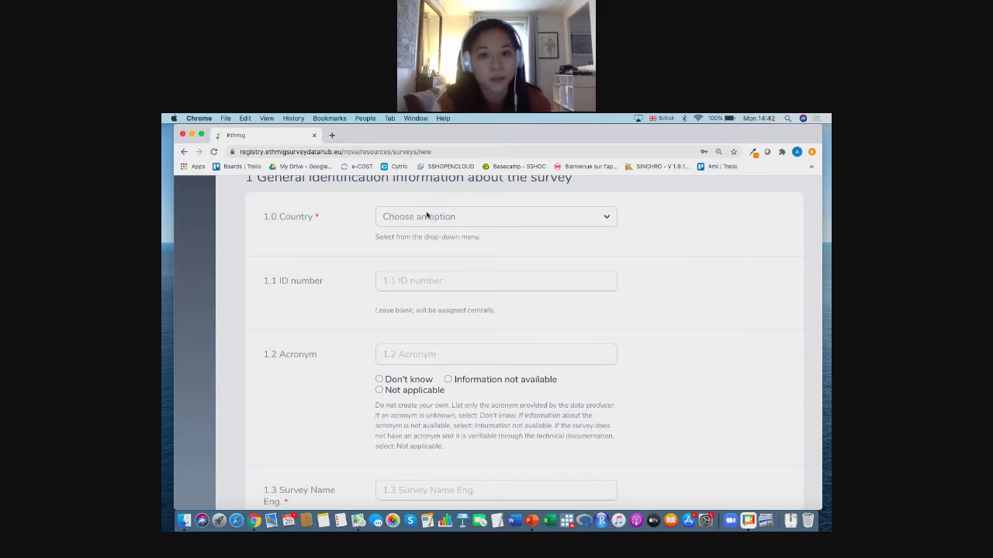
- Set 1.0 Country to France and the English survey name to 'Covid in France: Roma'
left_click(425, 221)
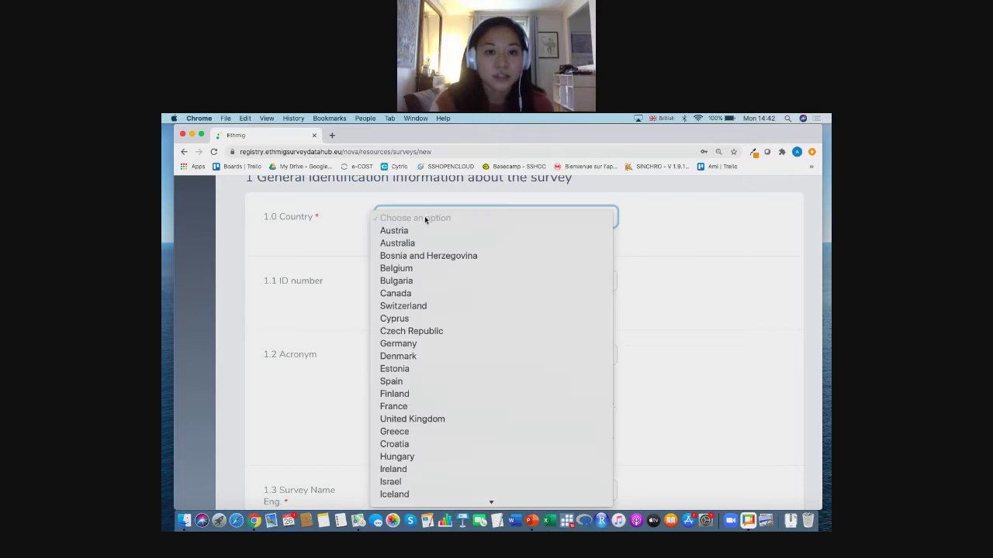
scroll(421, 345, "down", 2)
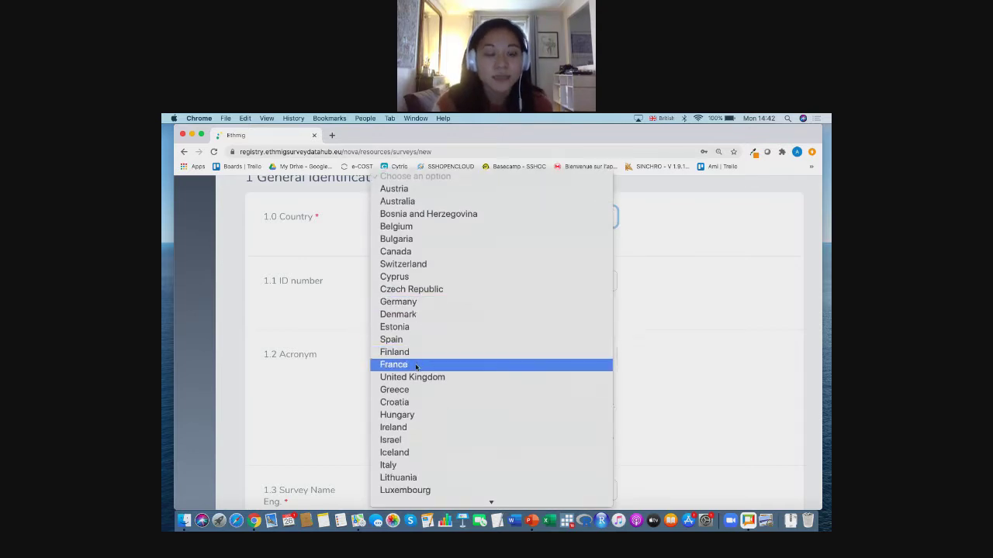
left_click(415, 365)
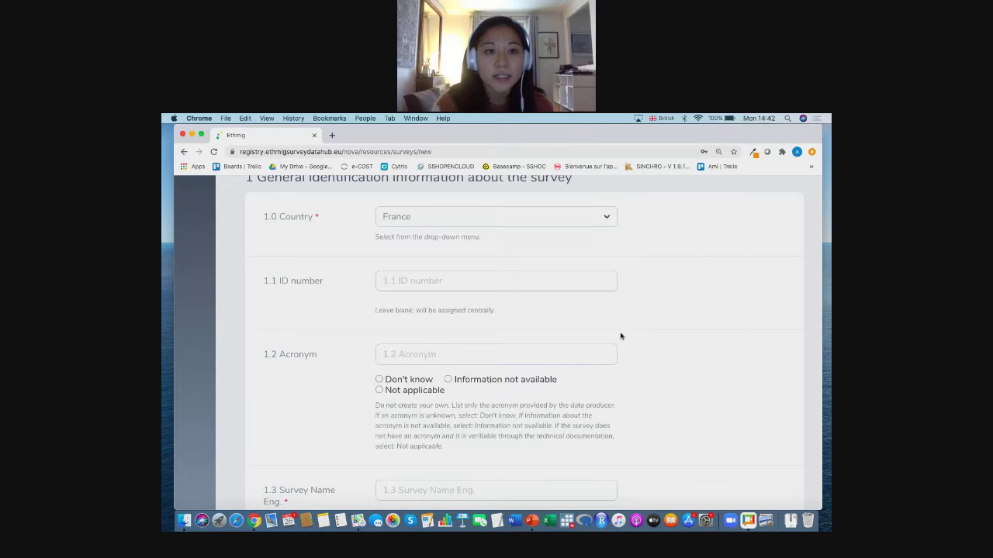
scroll(308, 234, "down", 1)
scroll(372, 333, "down", 2)
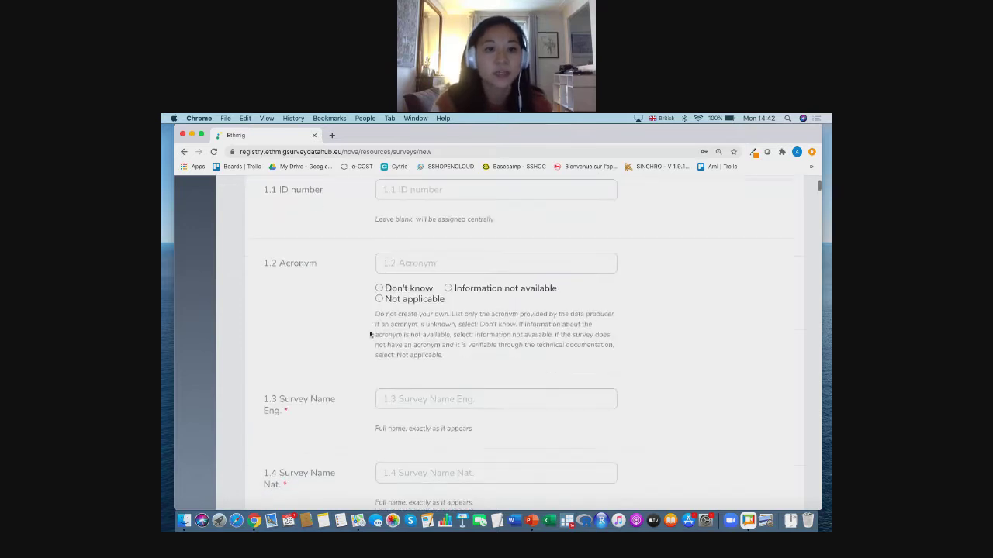
left_click(414, 395)
type("Covid")
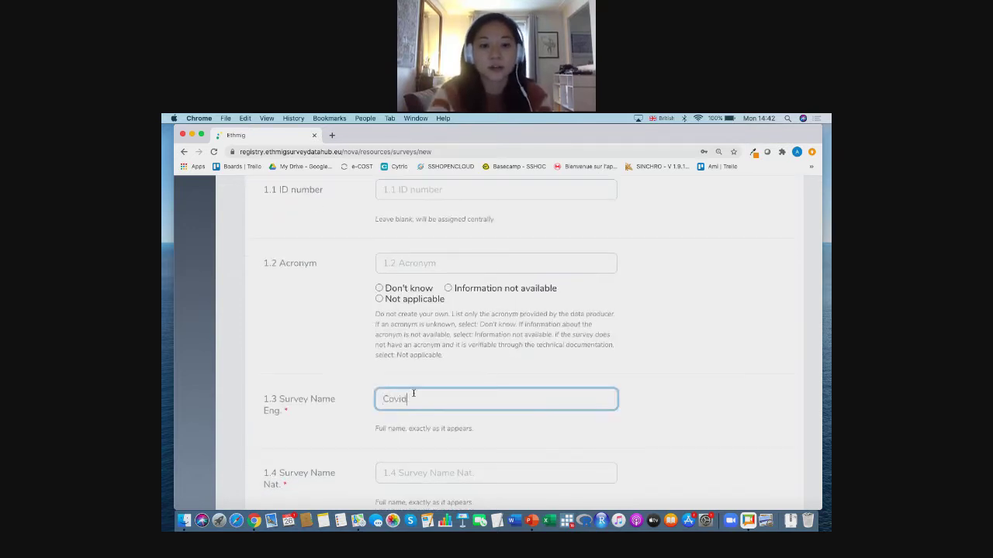
type(" in France: ")
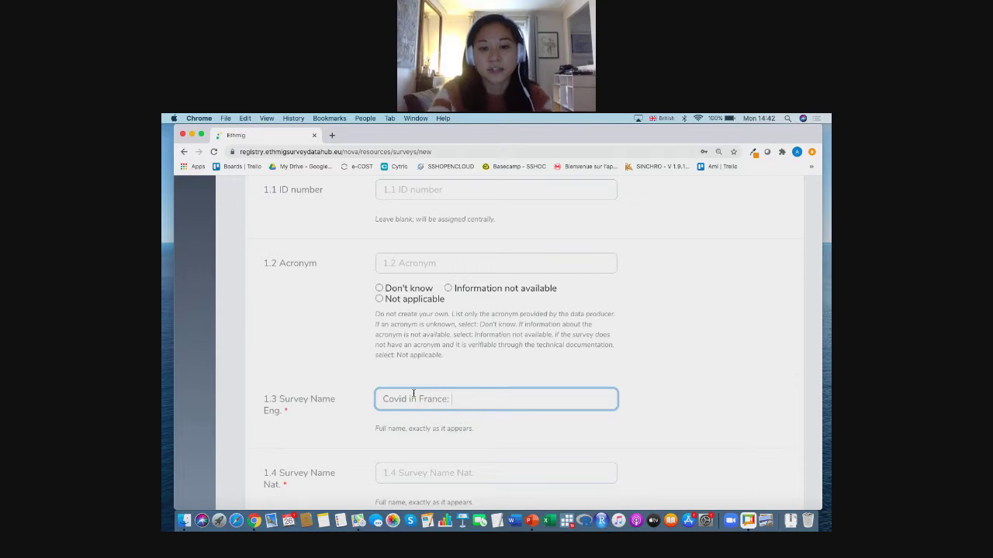
type("Roma")
left_click(685, 381)
scroll(684, 382, "down", 5)
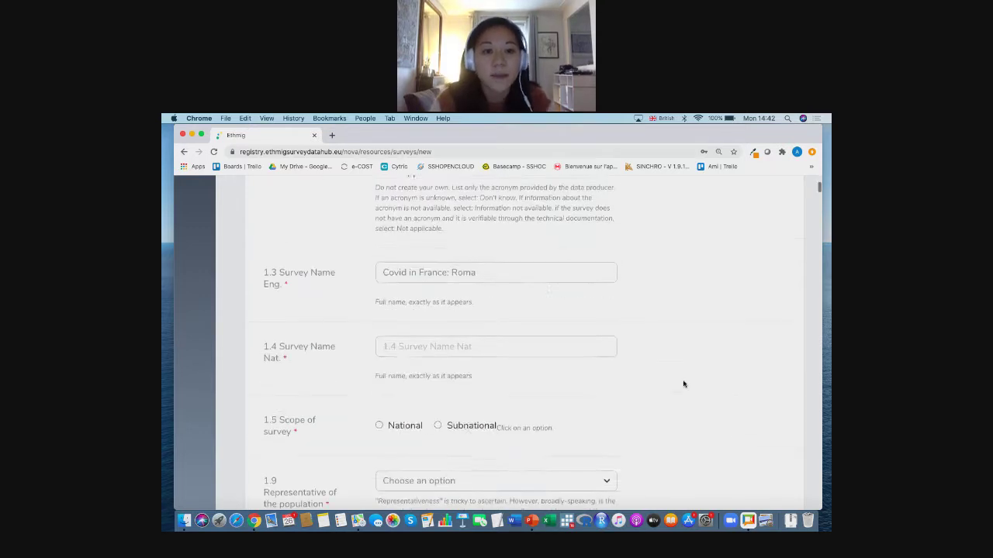
scroll(684, 384, "down", 2)
scroll(609, 408, "down", 1)
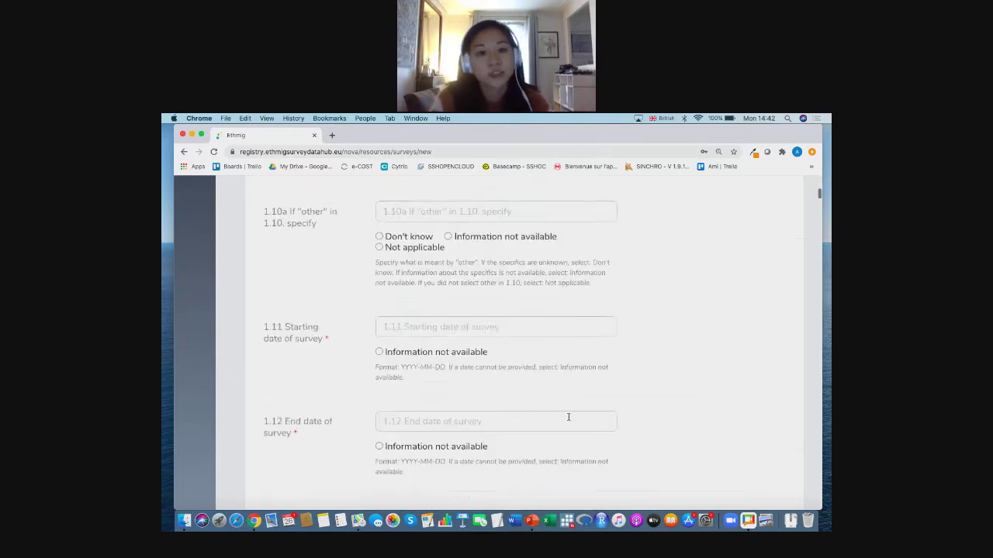
scroll(616, 424, "down", 2)
scroll(620, 425, "down", 5)
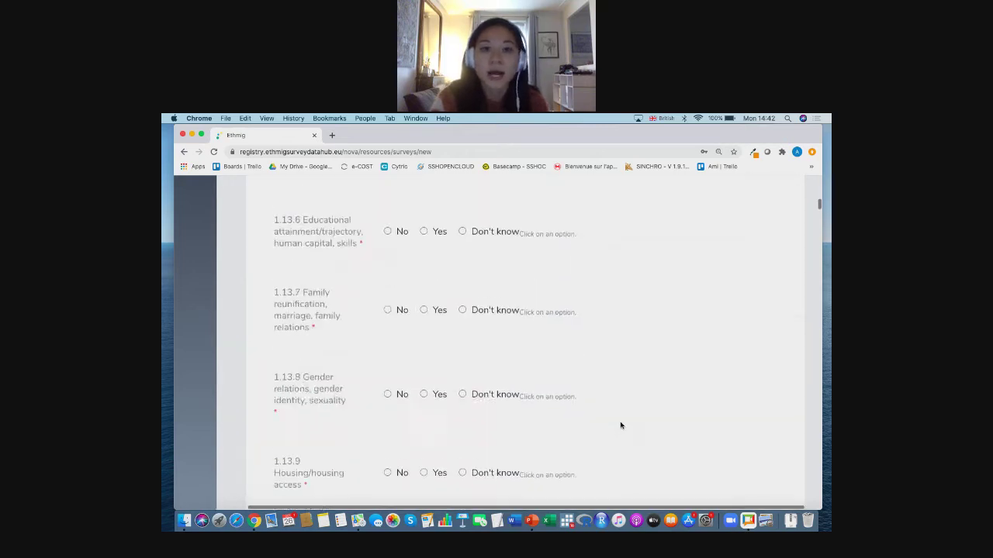
scroll(767, 272, "down", 11)
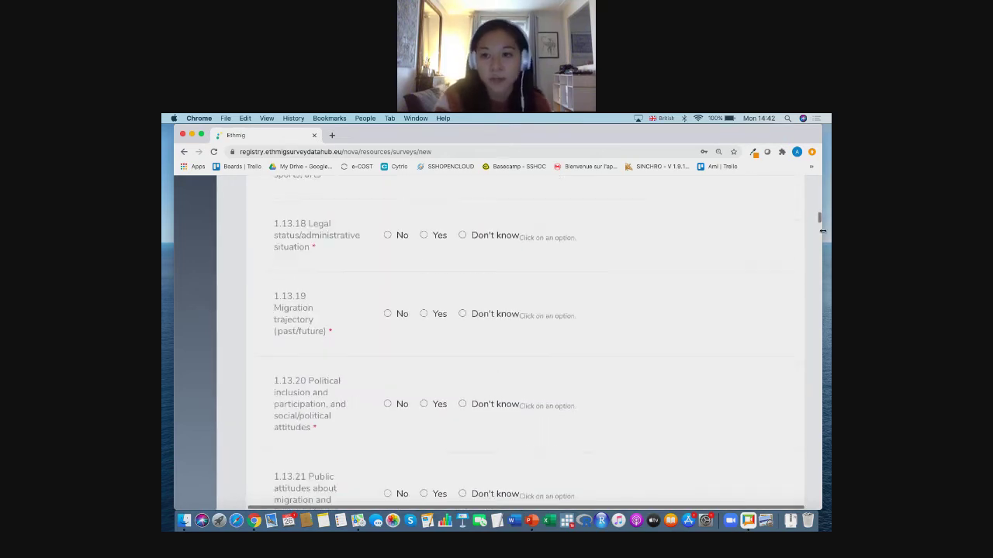
scroll(811, 226, "down", 15)
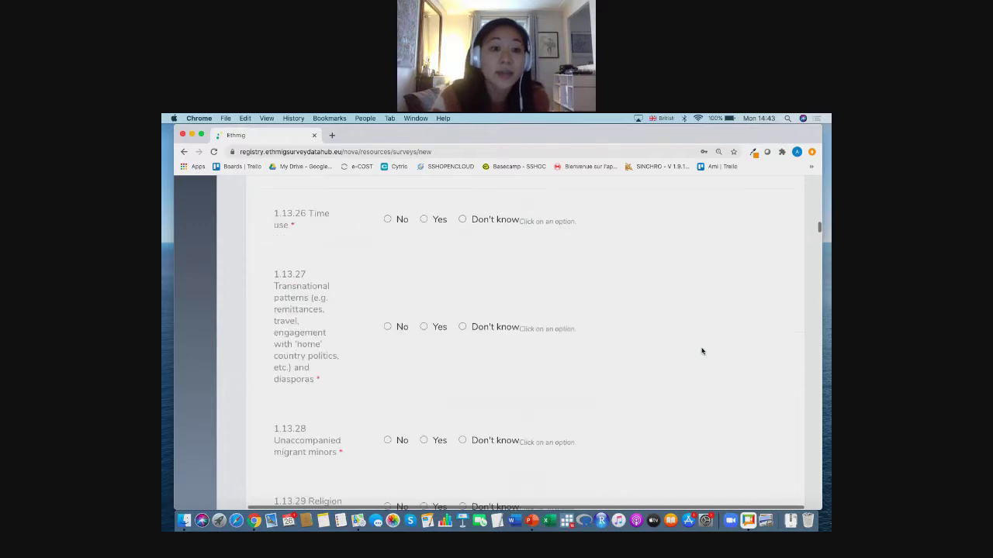
scroll(702, 352, "down", 20)
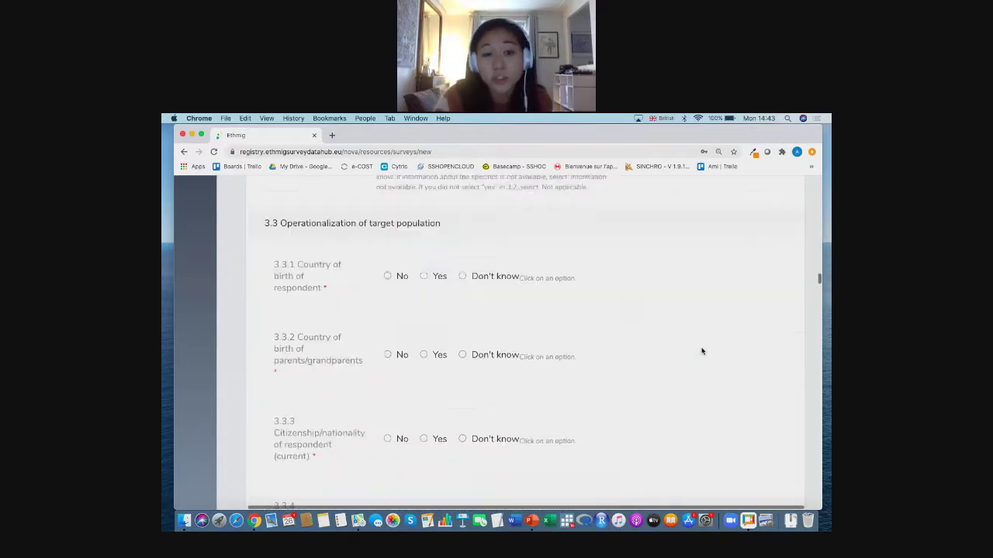
scroll(702, 351, "down", 20)
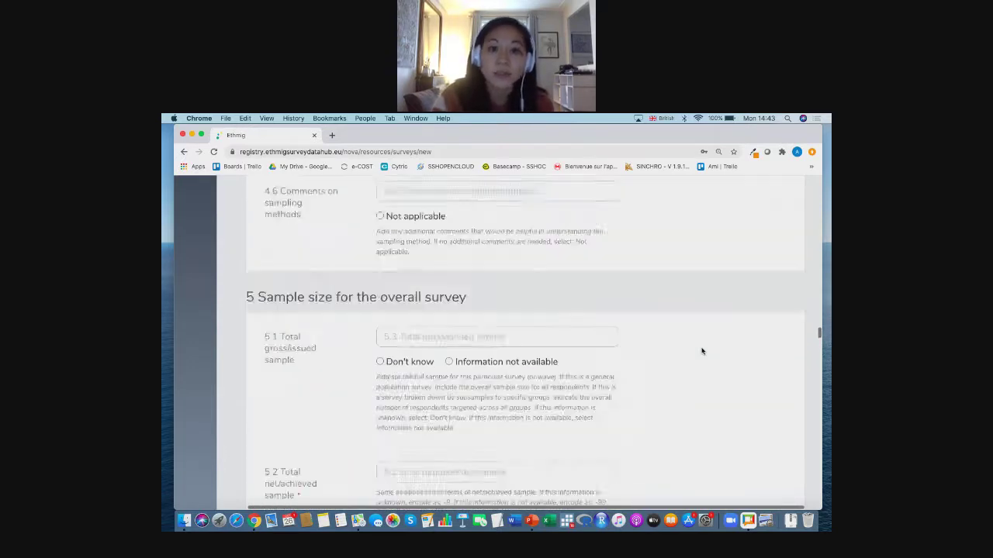
scroll(701, 351, "down", 20)
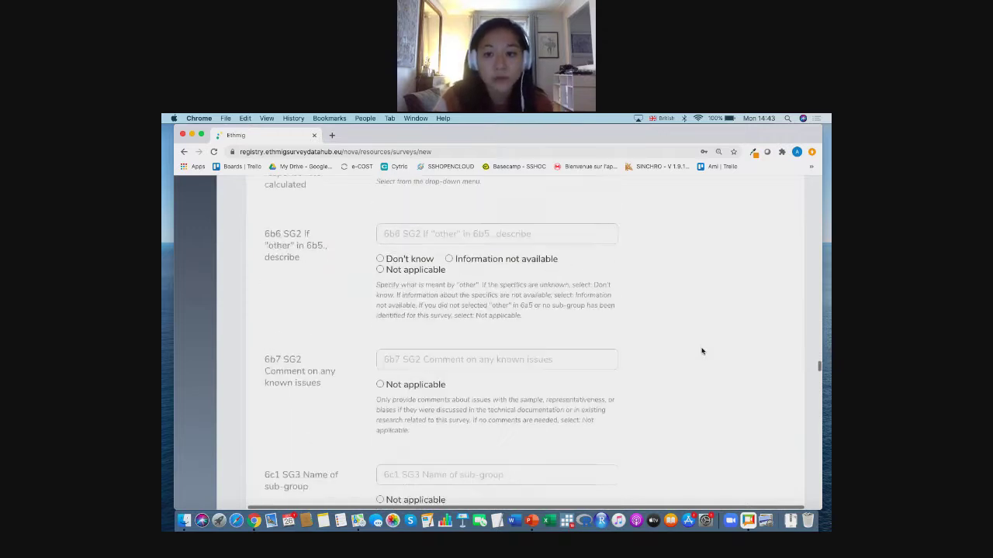
scroll(704, 390, "down", 20)
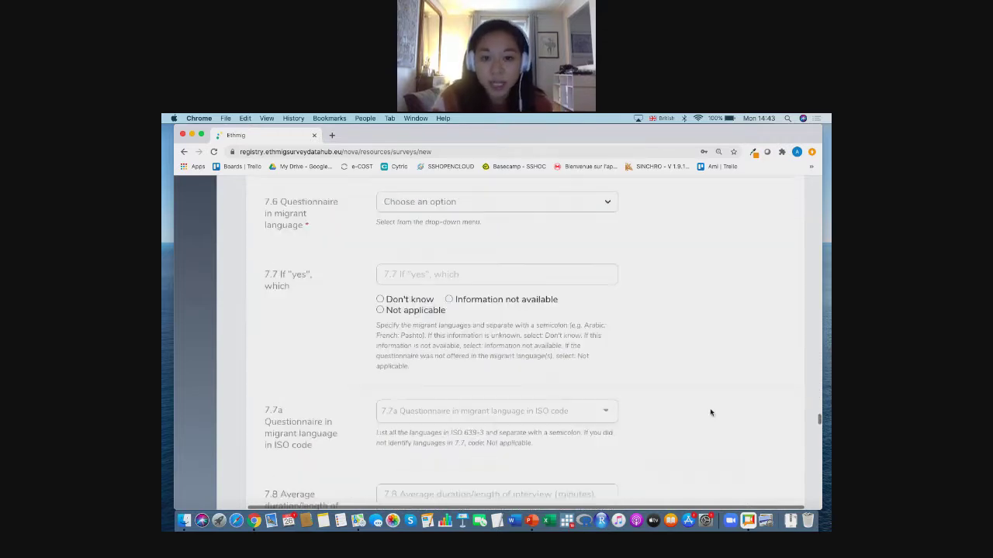
scroll(706, 395, "down", 20)
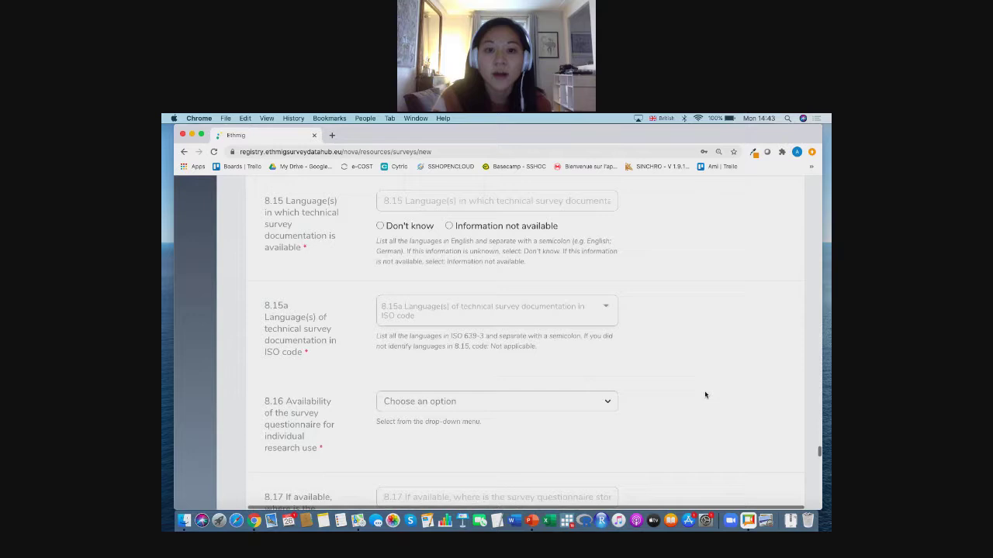
scroll(705, 391, "down", 20)
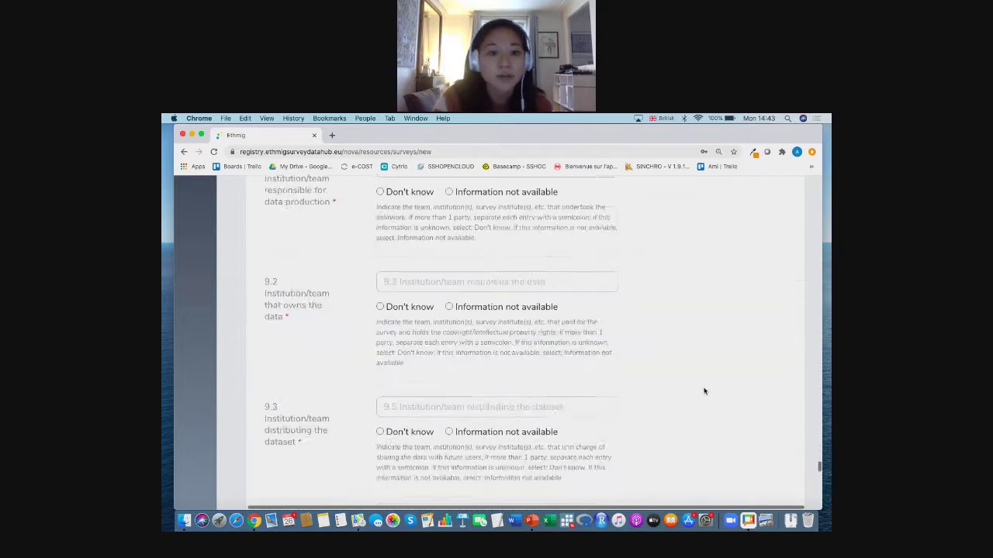
scroll(702, 386, "down", 20)
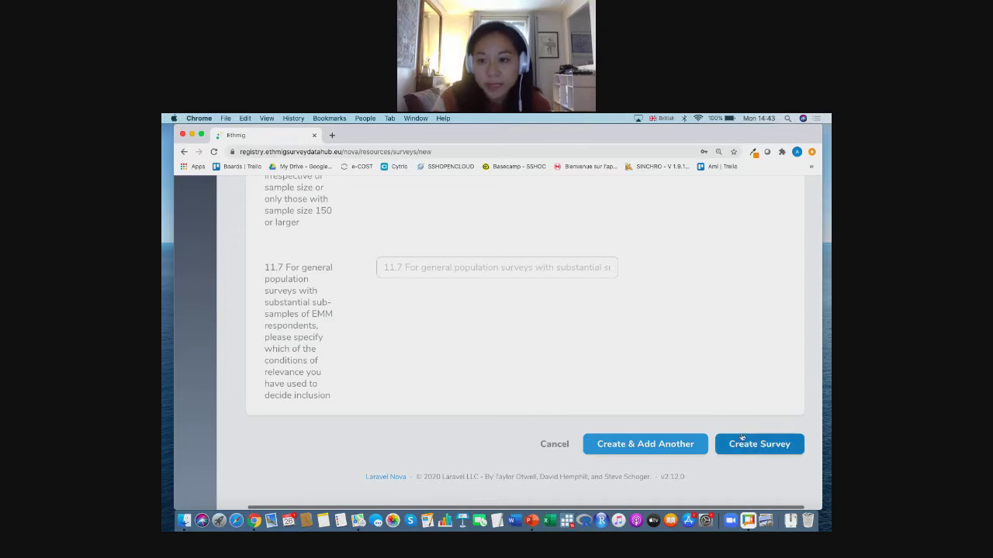
- Save the new France survey as a draft and review its Survey Details page
left_click(741, 445)
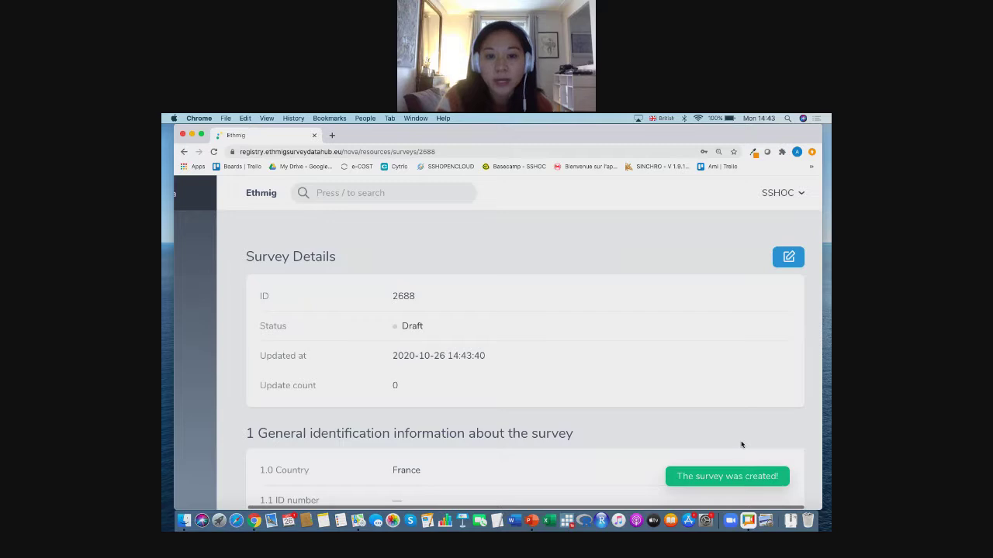
scroll(589, 453, "down", 1)
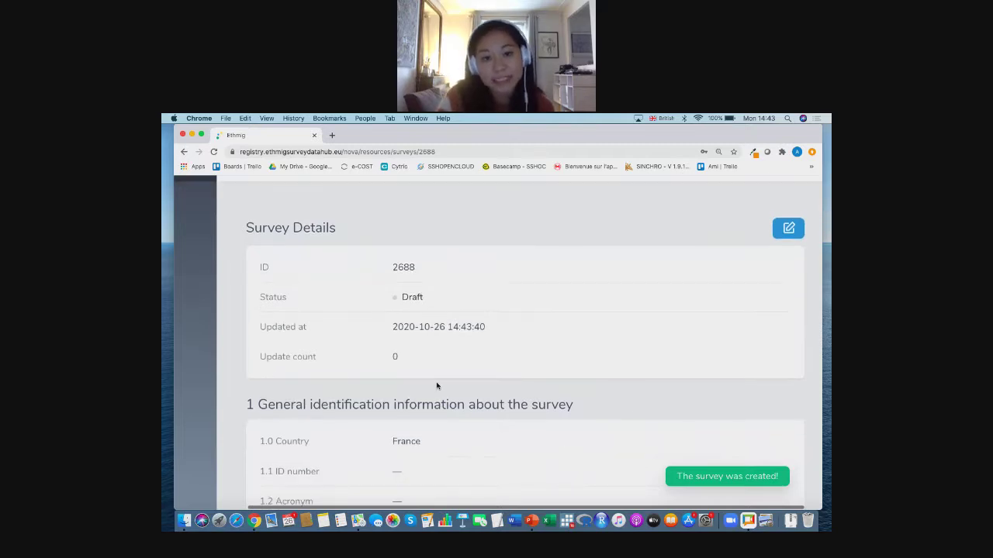
scroll(437, 386, "down", 5)
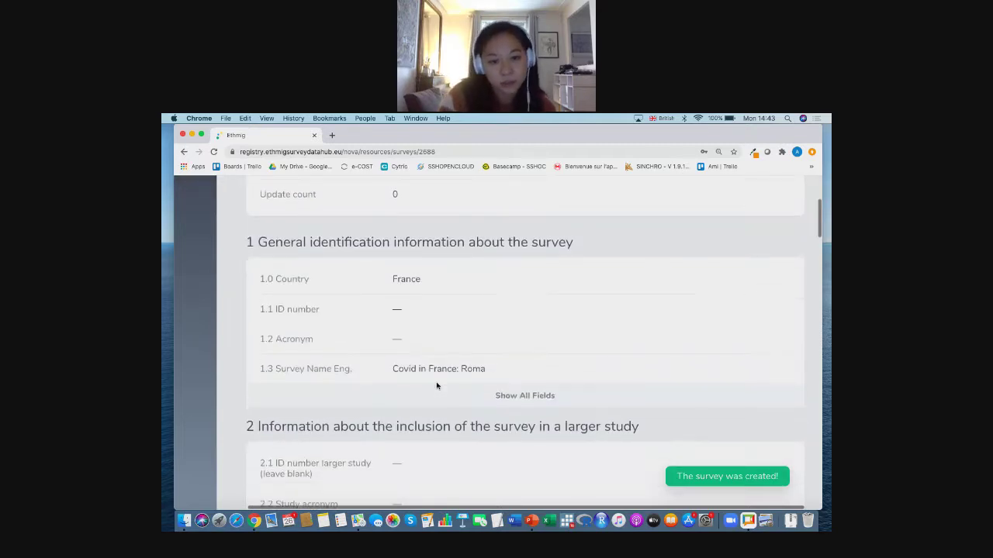
scroll(450, 383, "down", 4)
scroll(463, 381, "up", 4)
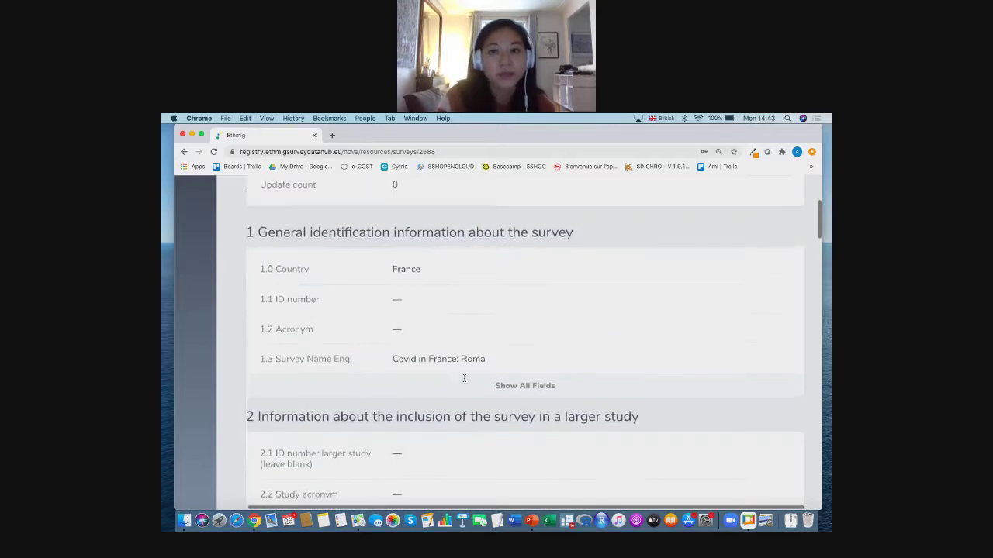
scroll(464, 378, "up", 5)
scroll(464, 381, "left", 4)
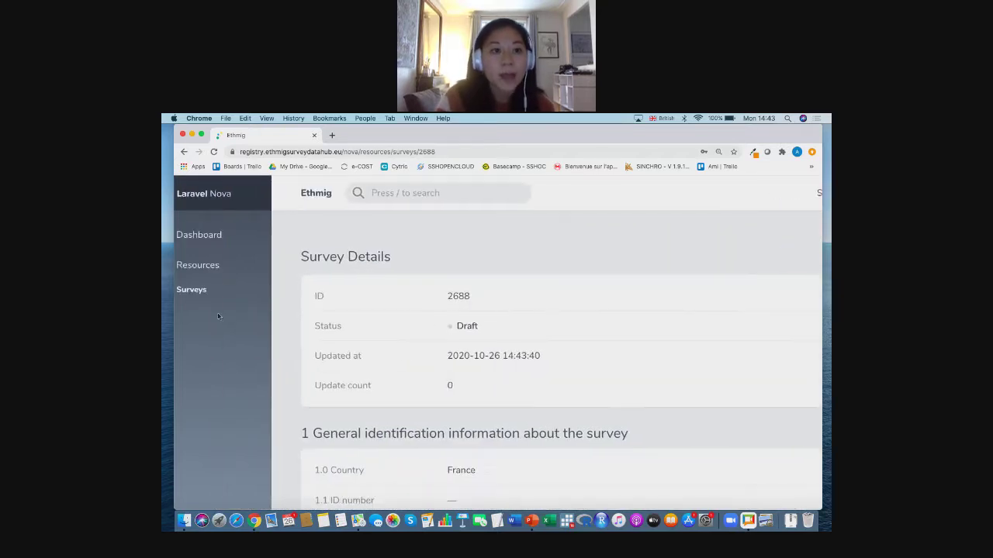
- Find the 'Covid in France: Roma' draft in the Surveys list and open it for editing
left_click(199, 292)
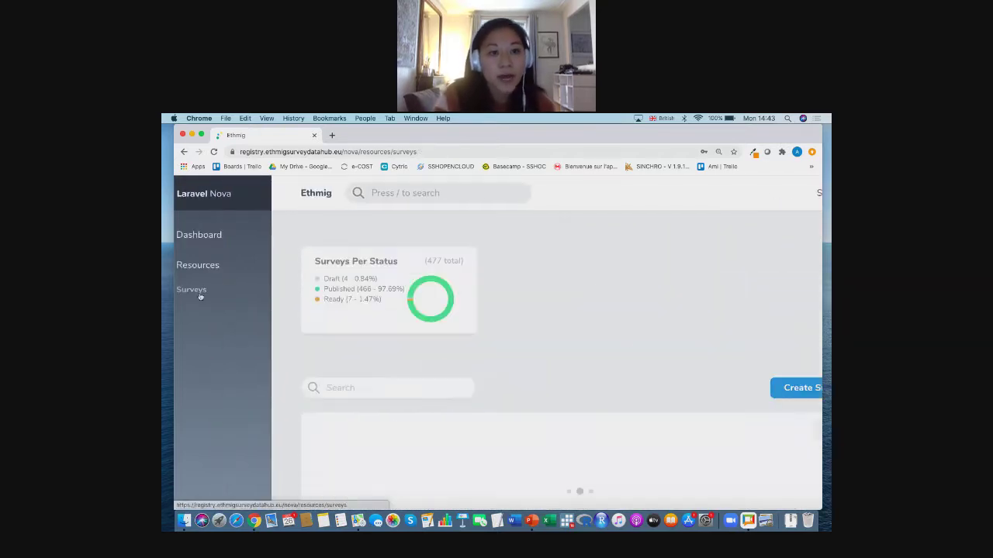
scroll(574, 336, "down", 3)
scroll(574, 335, "right", 2)
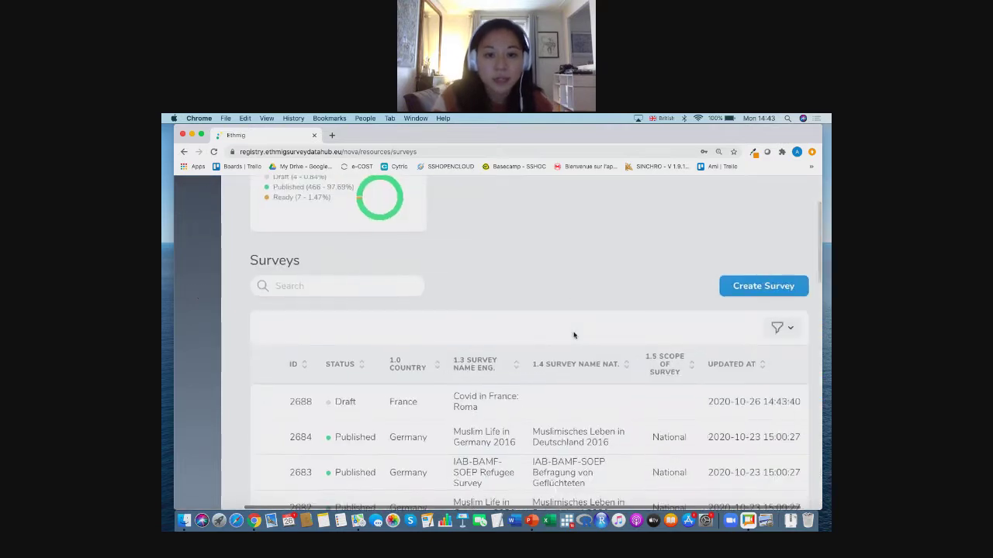
scroll(567, 401, "right", 2)
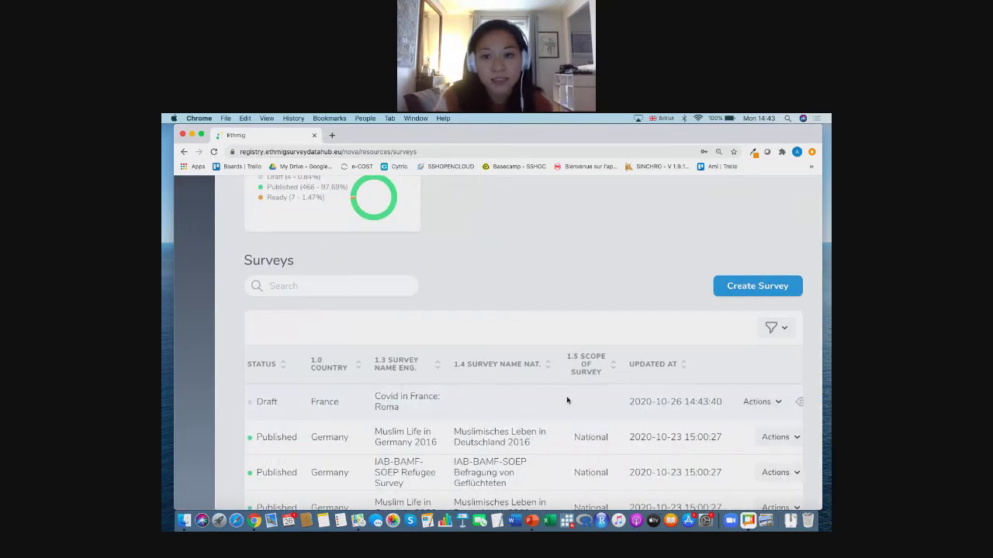
scroll(567, 401, "right", 1)
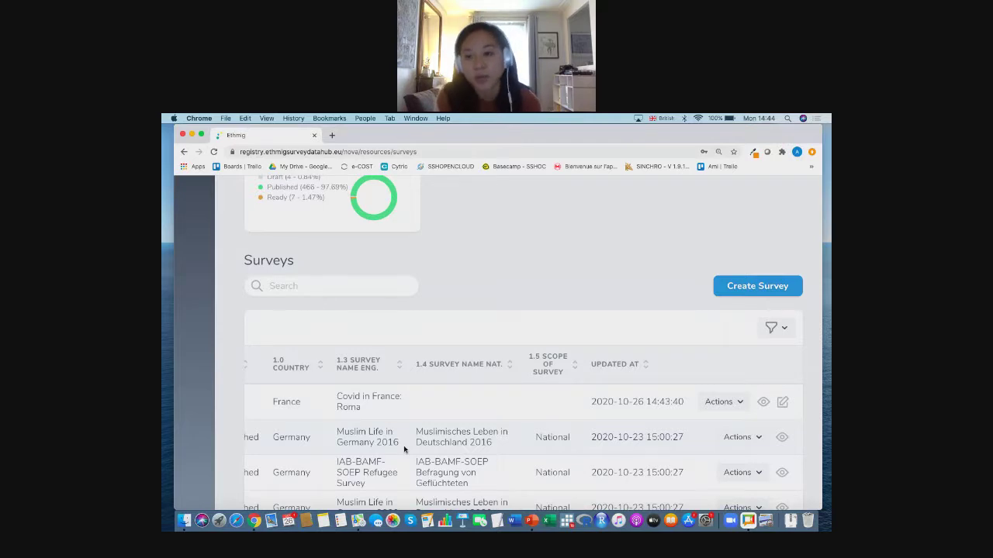
scroll(479, 349, "down", 1)
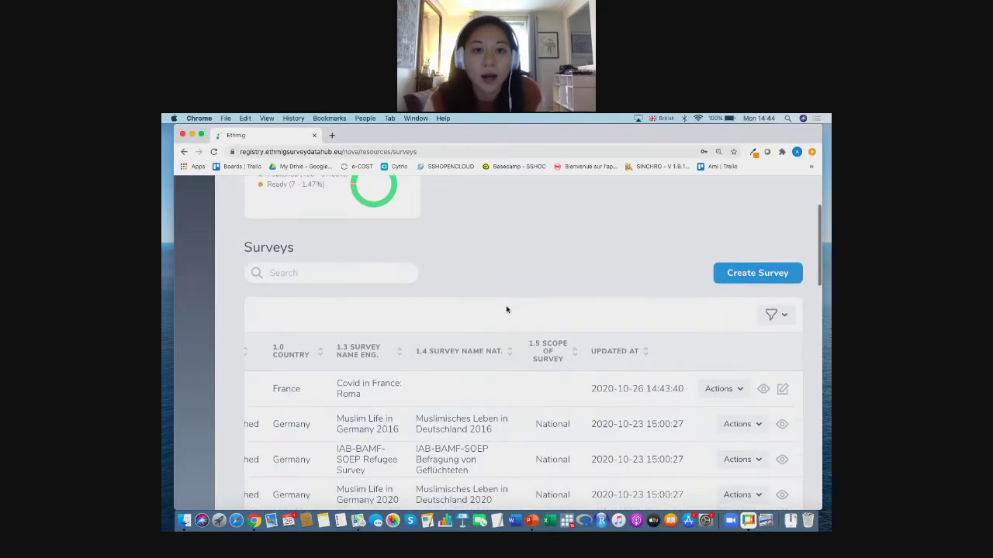
scroll(508, 325, "right", 2)
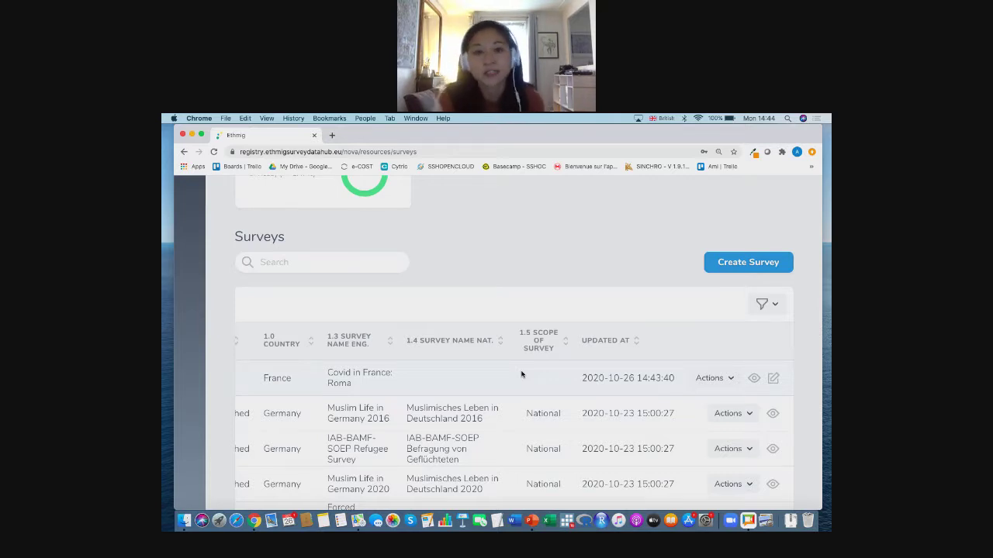
left_click(773, 378)
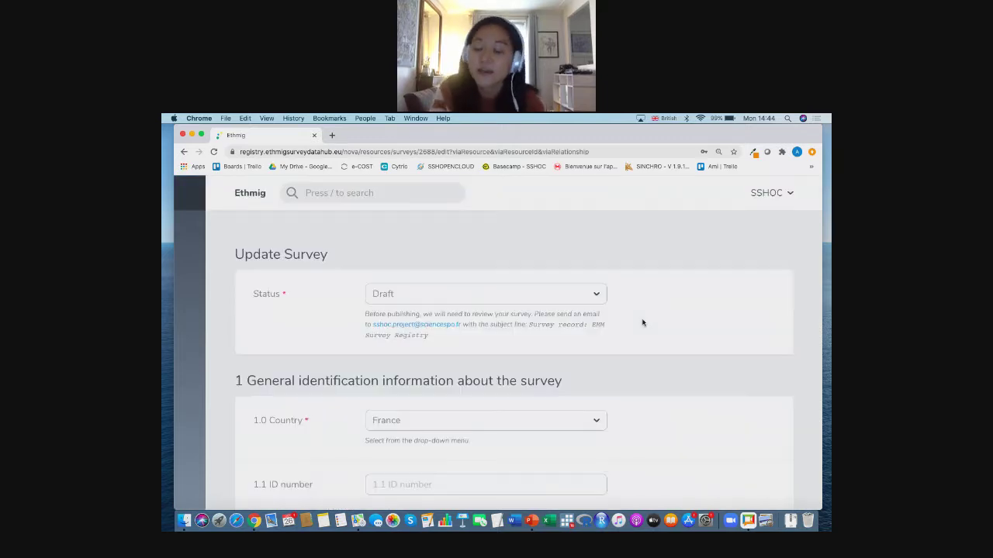
- Set the draft's 1.5 Scope of survey to Subnational
scroll(657, 374, "down", 3)
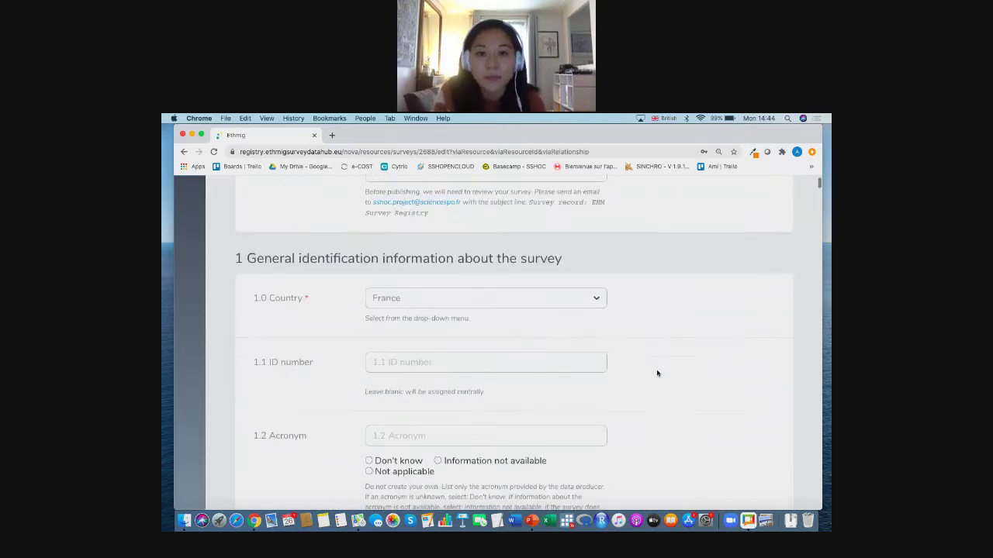
scroll(656, 373, "down", 1)
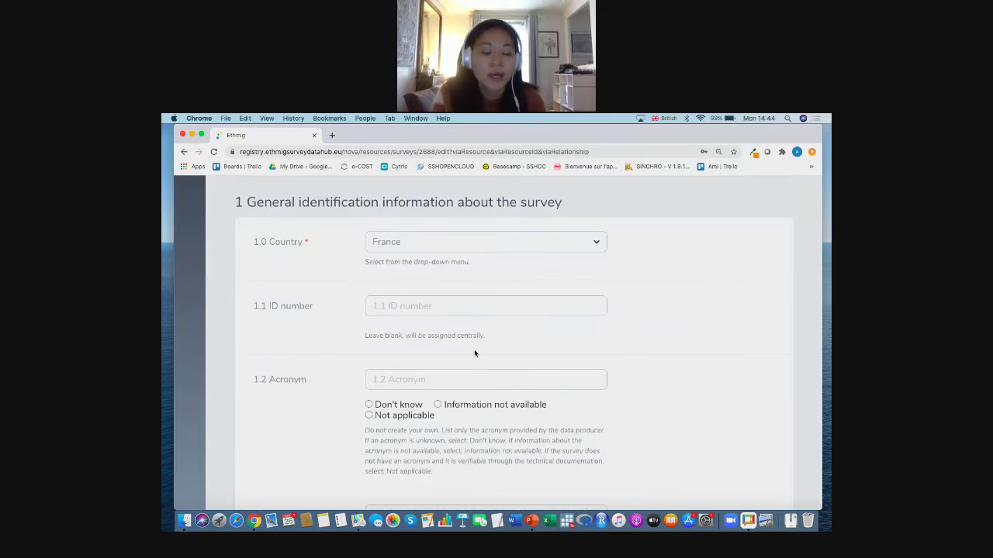
scroll(475, 354, "down", 1)
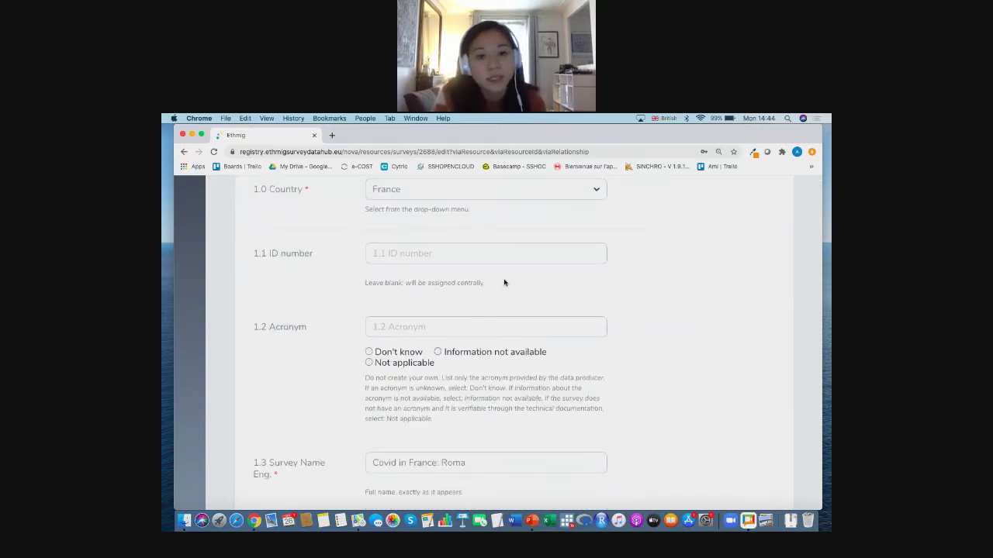
scroll(661, 315, "down", 5)
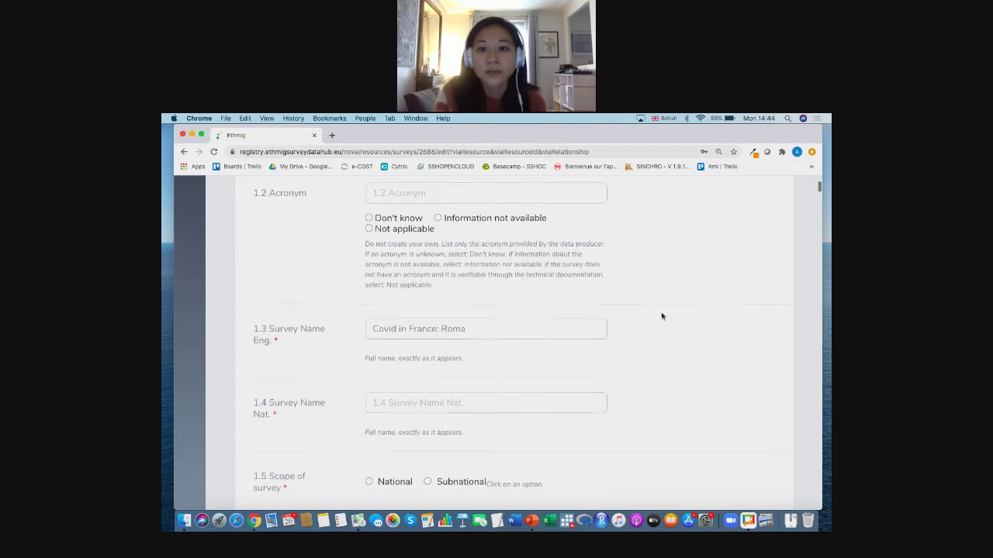
scroll(661, 316, "down", 4)
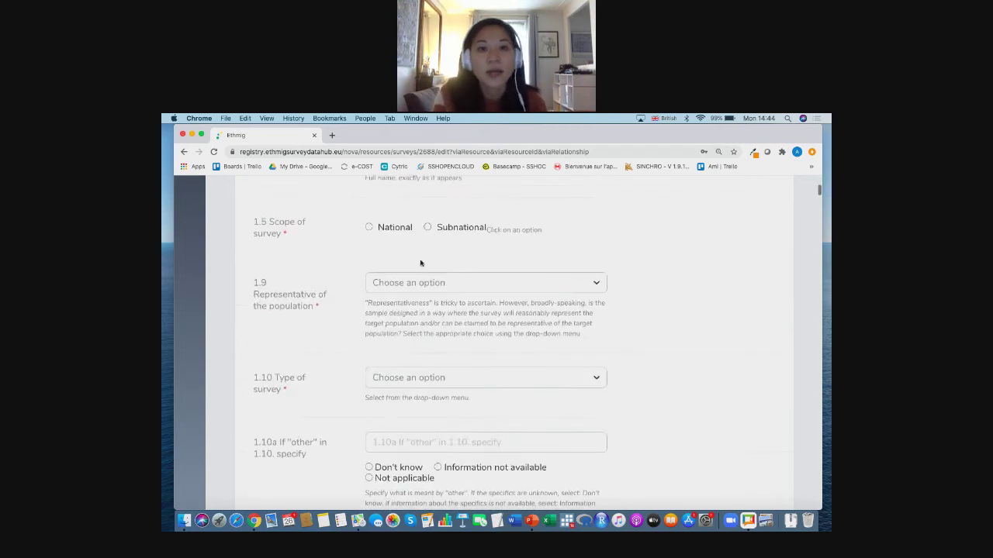
left_click(427, 227)
- Review the newly revealed region questions, then return to the Surveys list
scroll(676, 334, "down", 4)
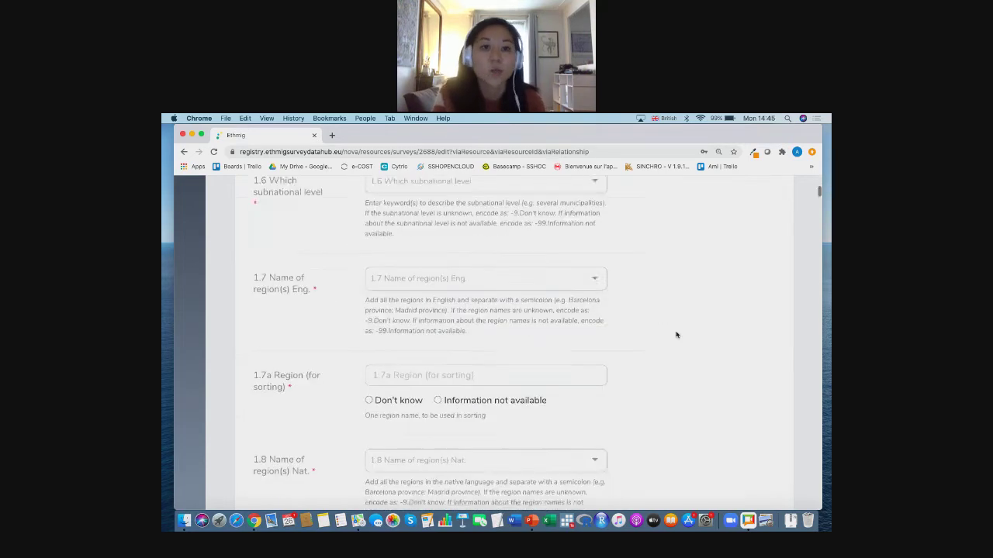
scroll(676, 336, "down", 5)
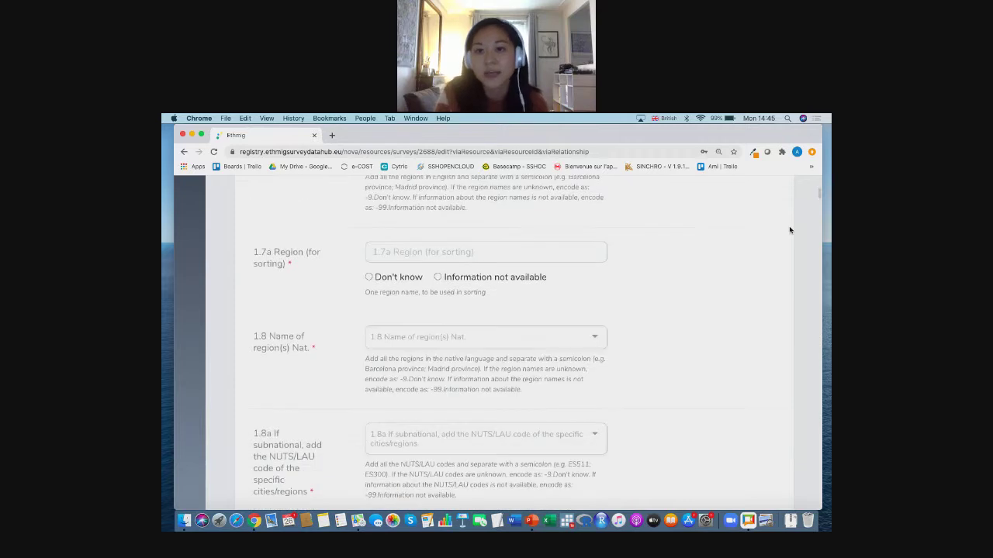
scroll(790, 230, "down", 10)
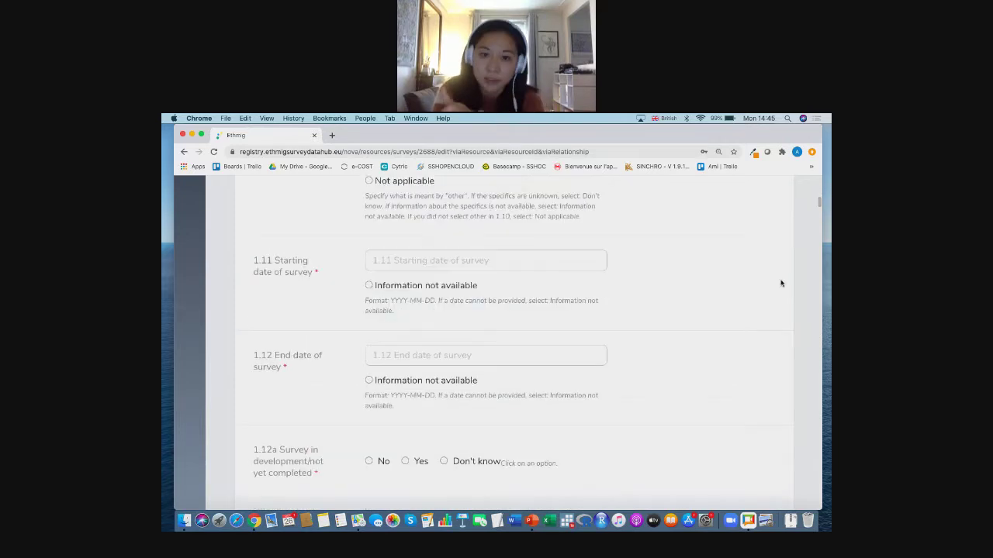
scroll(781, 284, "up", 6)
scroll(782, 284, "up", 15)
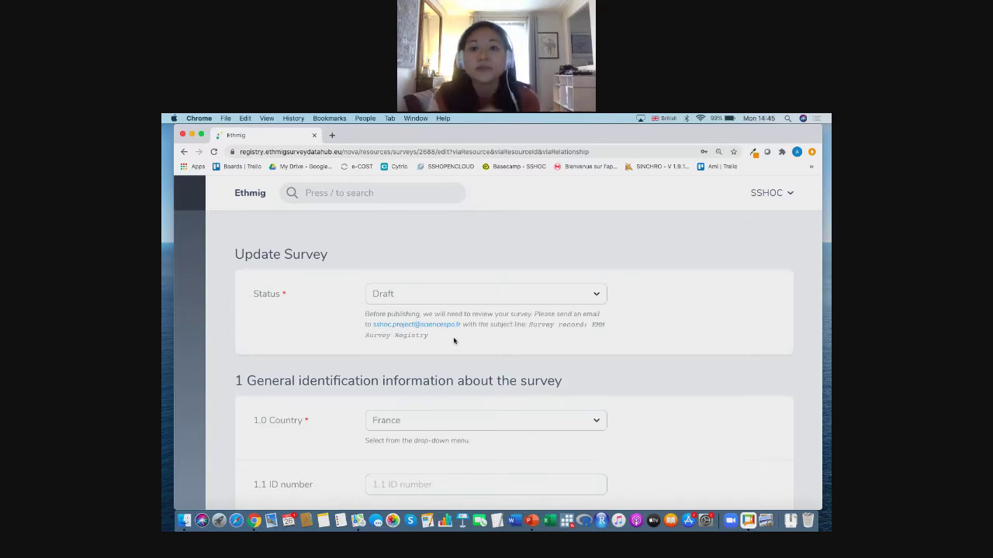
scroll(244, 311, "left", 3)
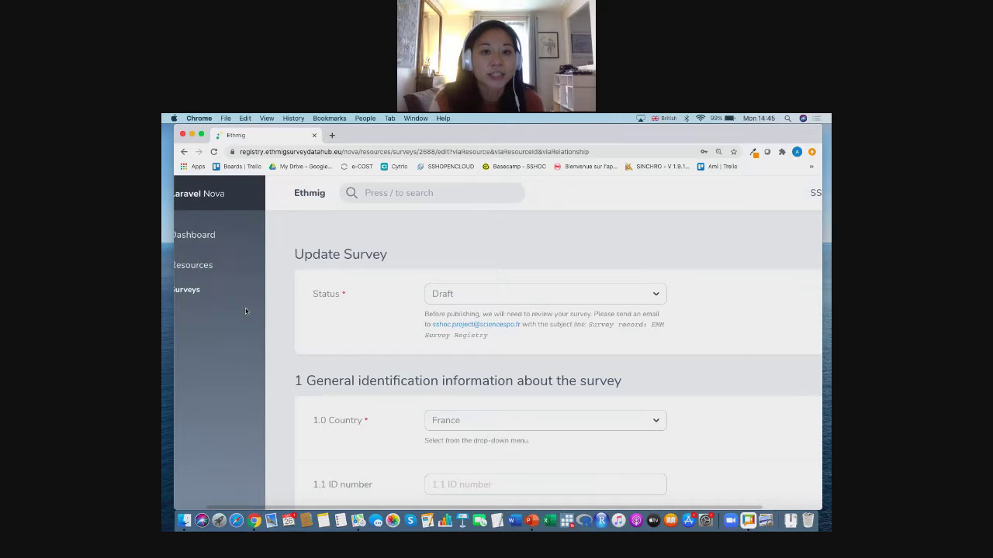
scroll(395, 384, "down", 5)
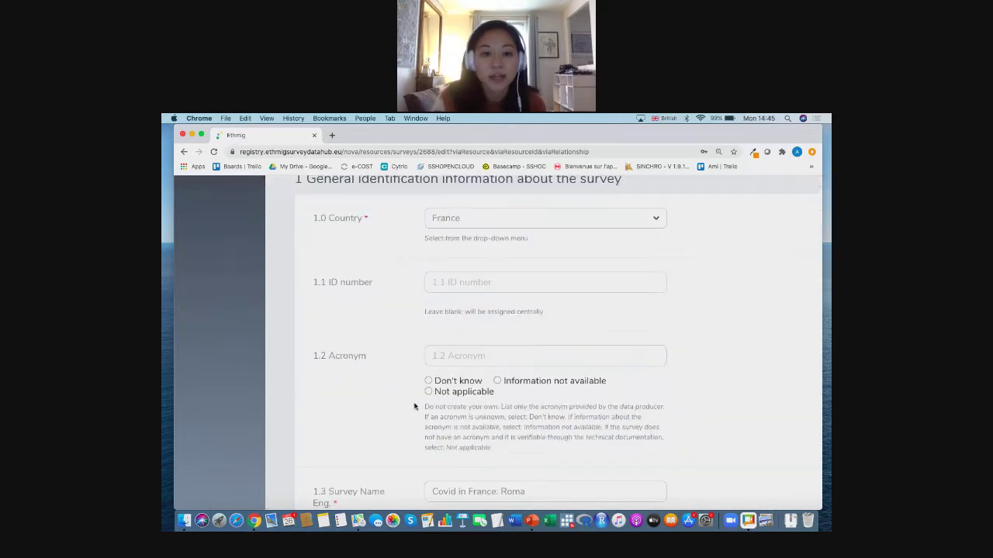
scroll(361, 388, "up", 5)
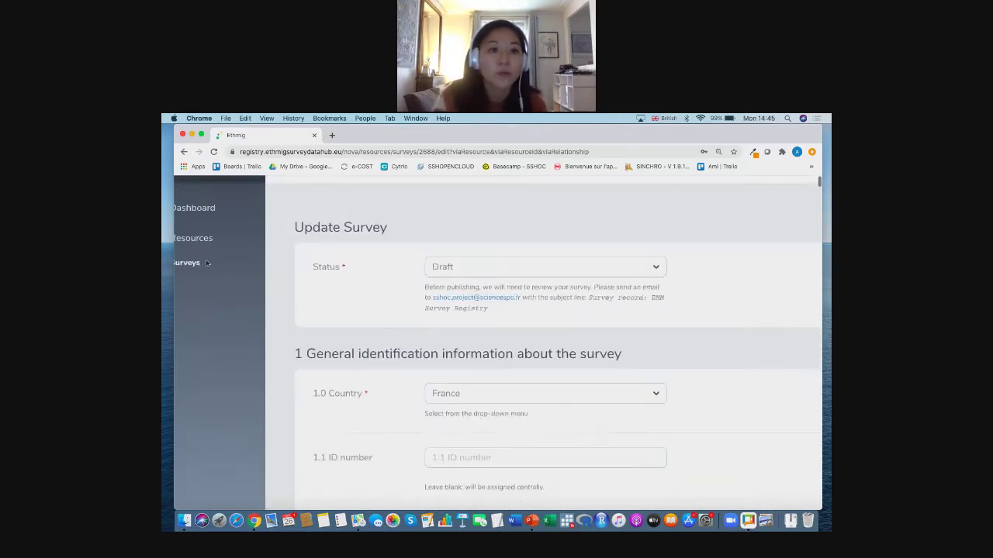
left_click(193, 267)
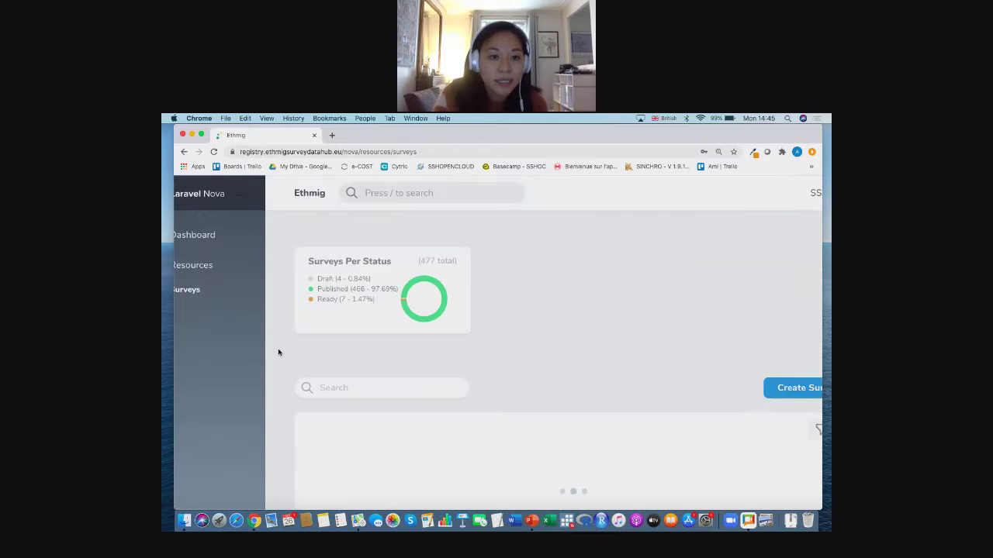
scroll(278, 352, "down", 3)
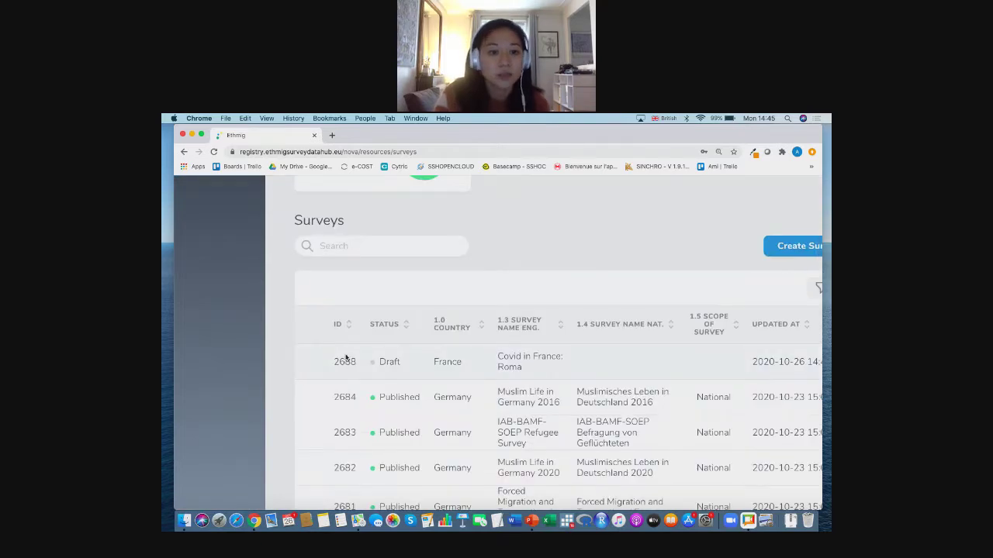
scroll(316, 377, "right", 1)
scroll(315, 377, "right", 2)
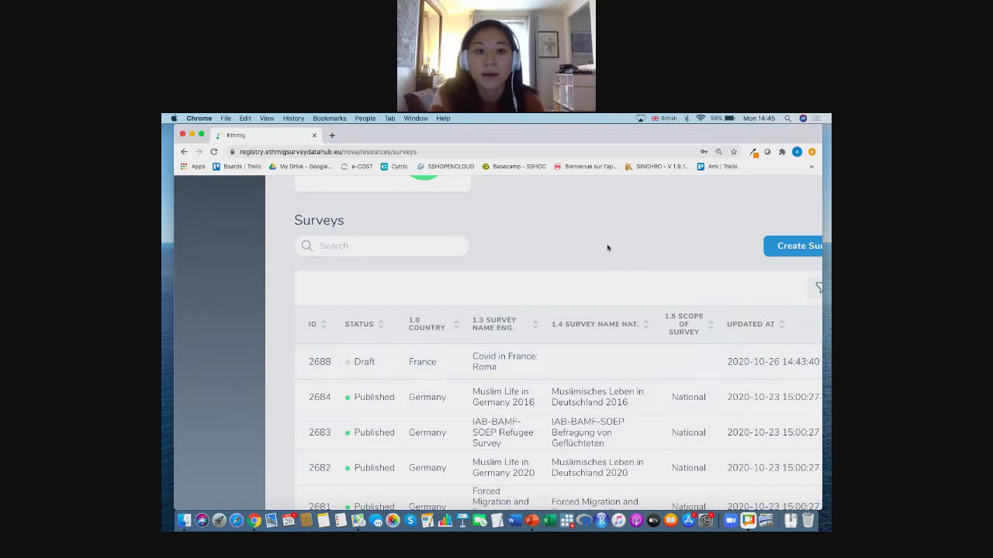
scroll(607, 247, "right", 5)
scroll(608, 248, "right", 1)
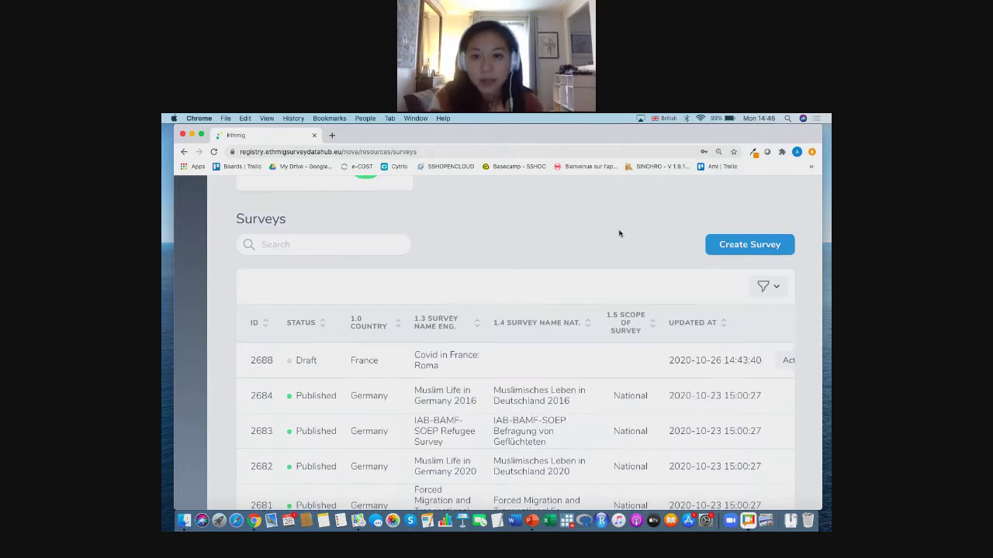
scroll(616, 255, "down", 1)
scroll(621, 325, "right", 3)
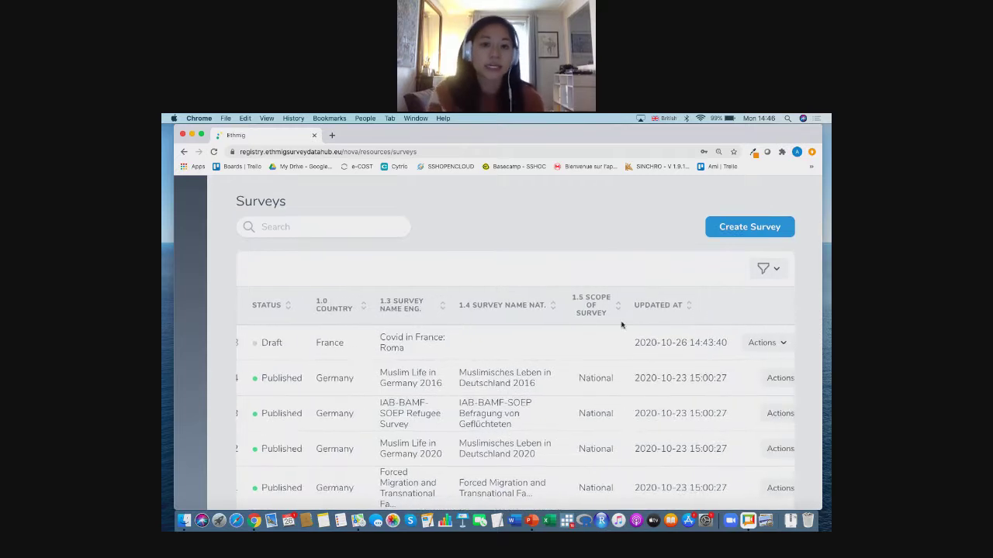
scroll(595, 339, "left", 3)
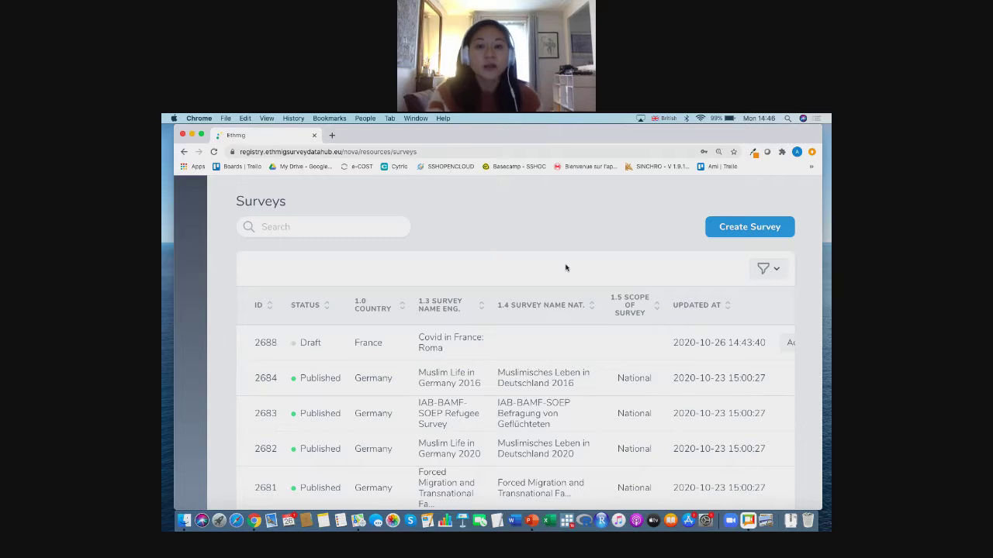
scroll(566, 268, "down", 1)
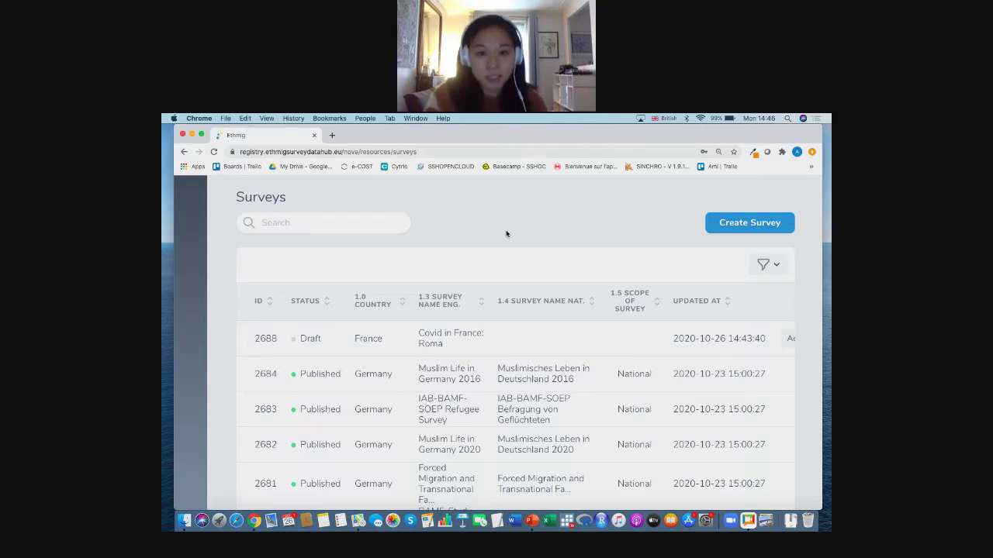
- Sort surveys by 1.3 Survey Name Eng. and search the list for 'Understanding'
left_click(481, 301)
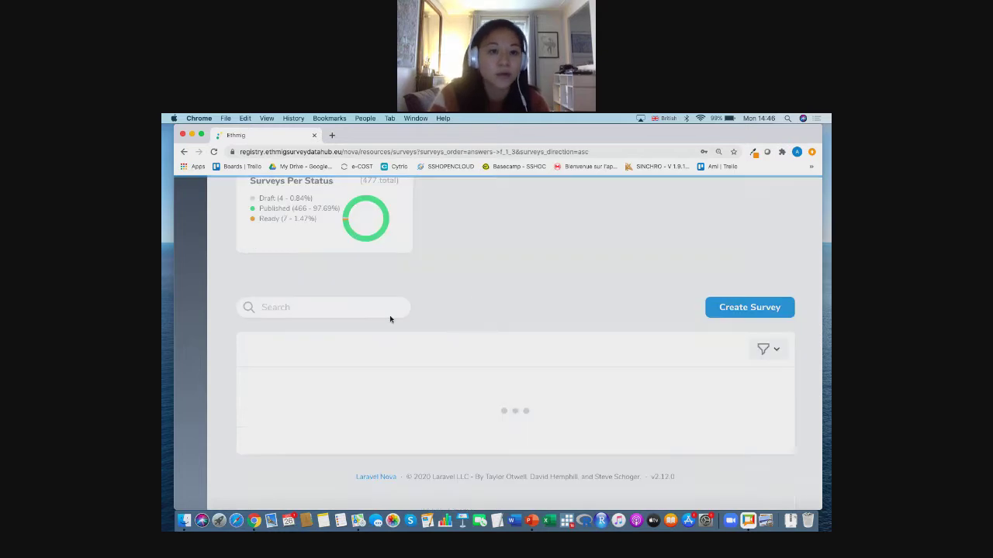
left_click(354, 222)
type("U")
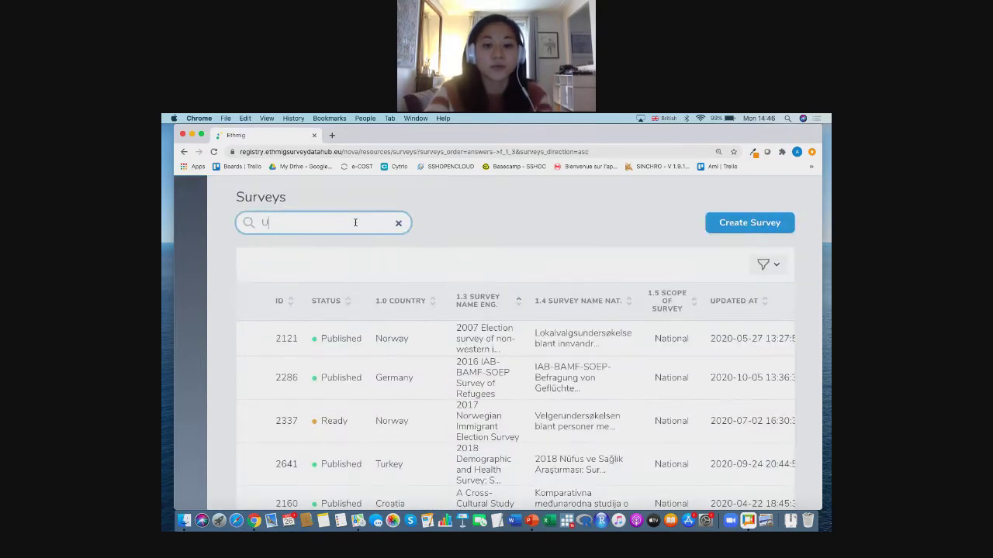
type("nderstanding")
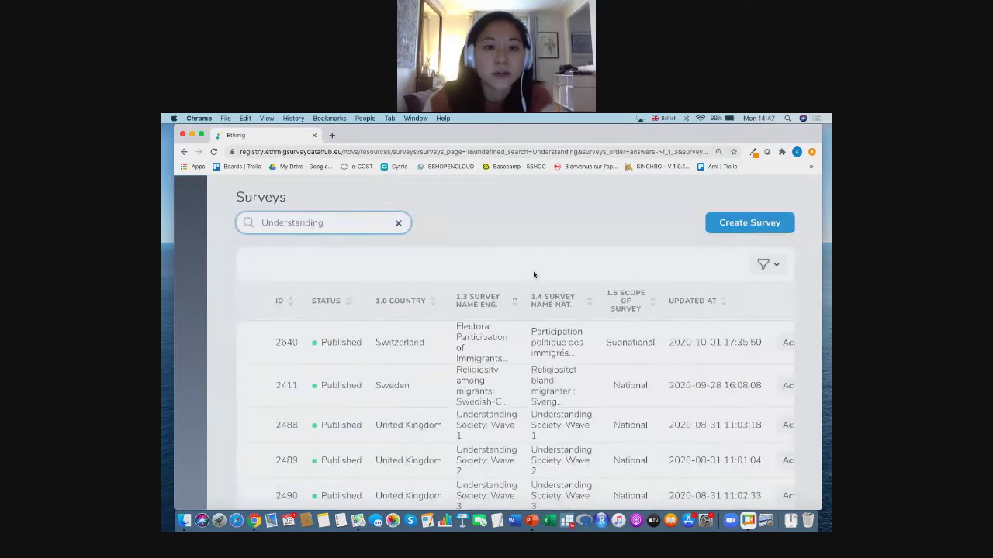
scroll(533, 275, "down", 1)
scroll(533, 274, "down", 2)
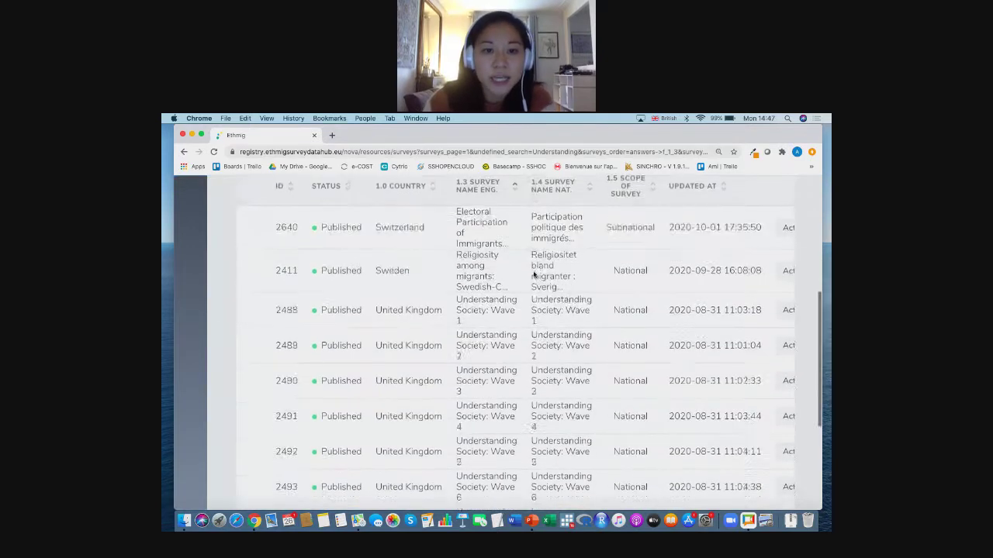
scroll(534, 275, "down", 1)
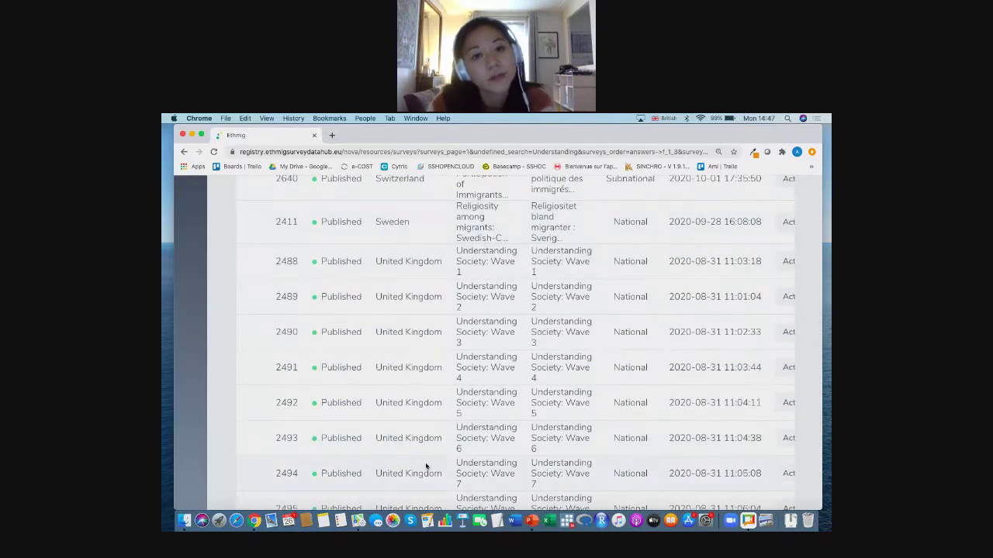
scroll(469, 427, "right", 3)
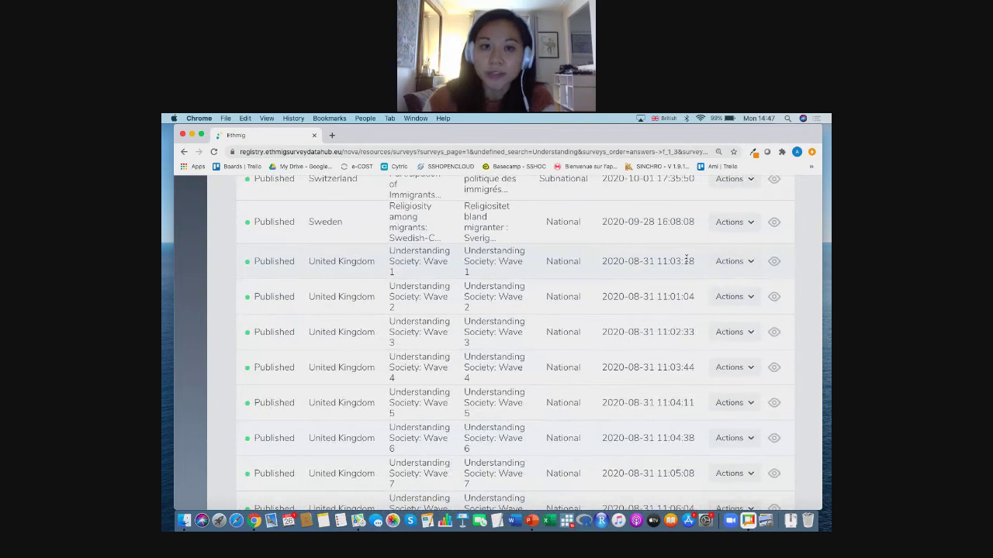
- Run the Clone Survey action on 'Understanding Society: Wave 1'
left_click(749, 263)
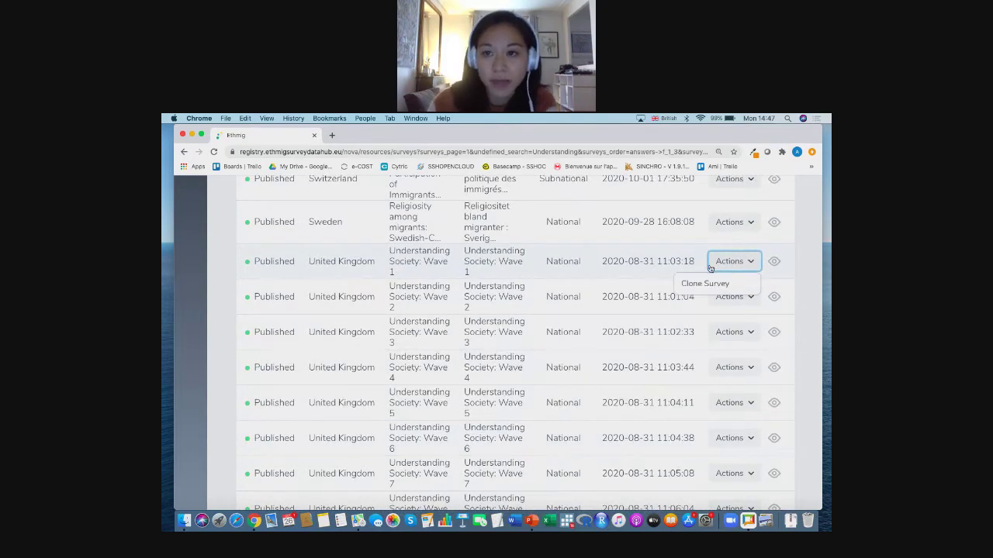
left_click(694, 284)
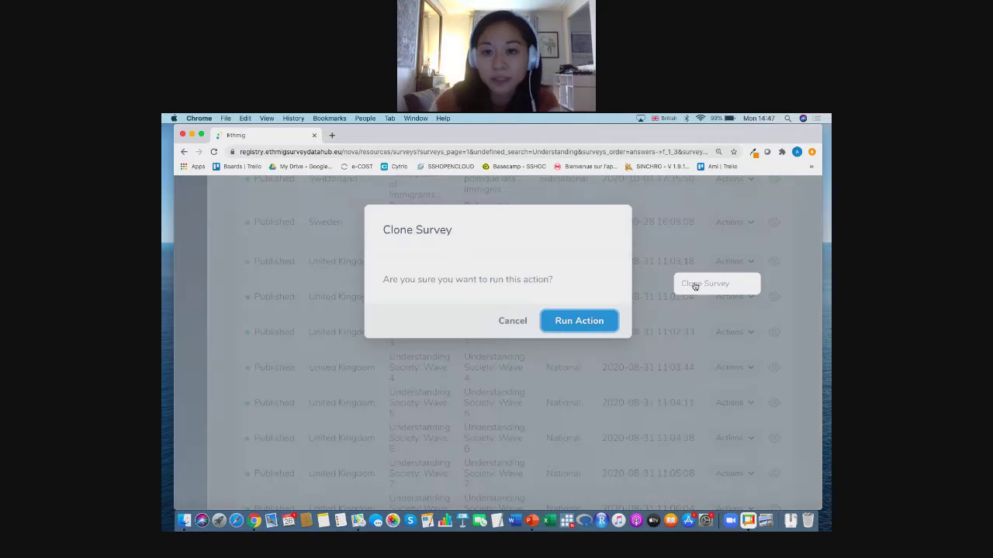
left_click(597, 321)
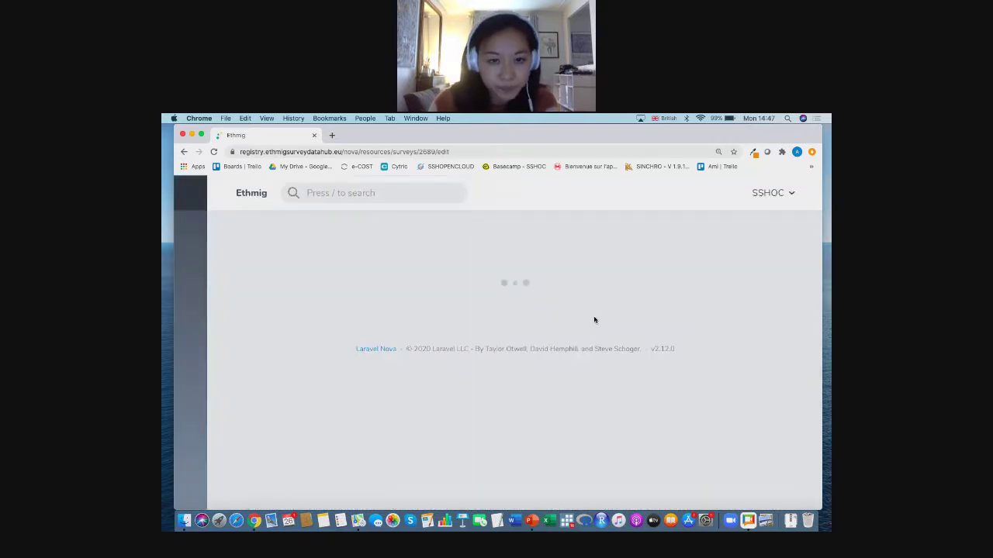
- Append '-Covid' to the clone's 1.2 Acronym, making it UKHLS-Covid
scroll(636, 359, "down", 1)
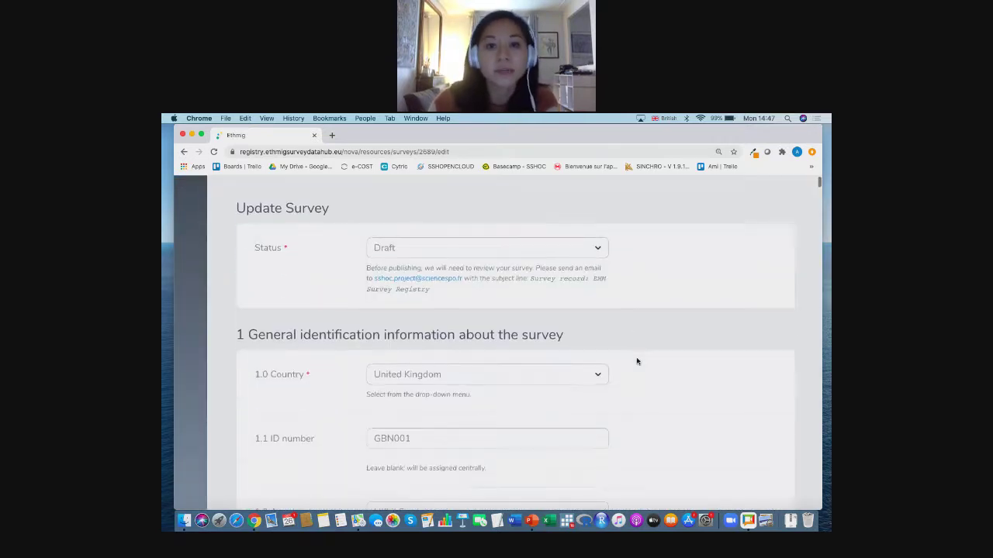
scroll(662, 355, "down", 3)
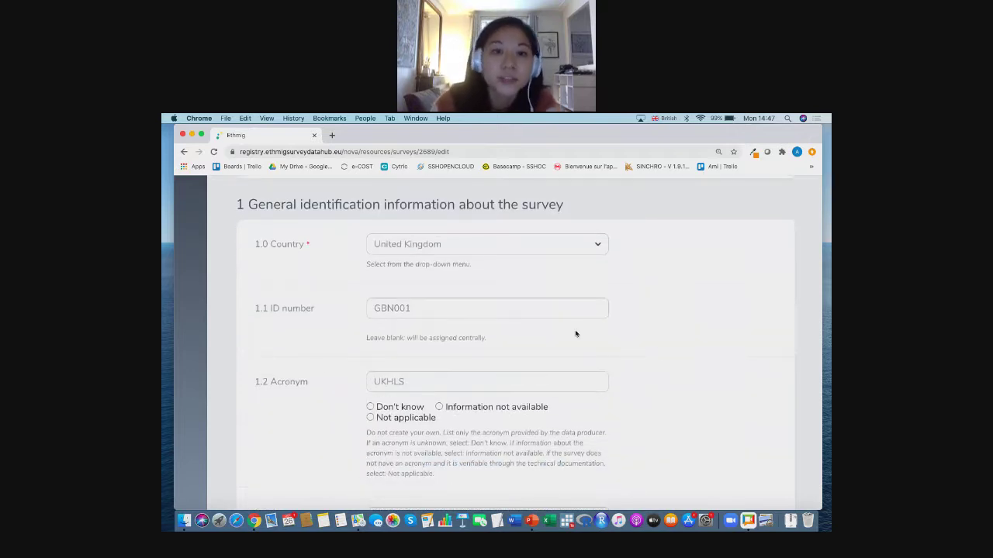
scroll(621, 407, "down", 4)
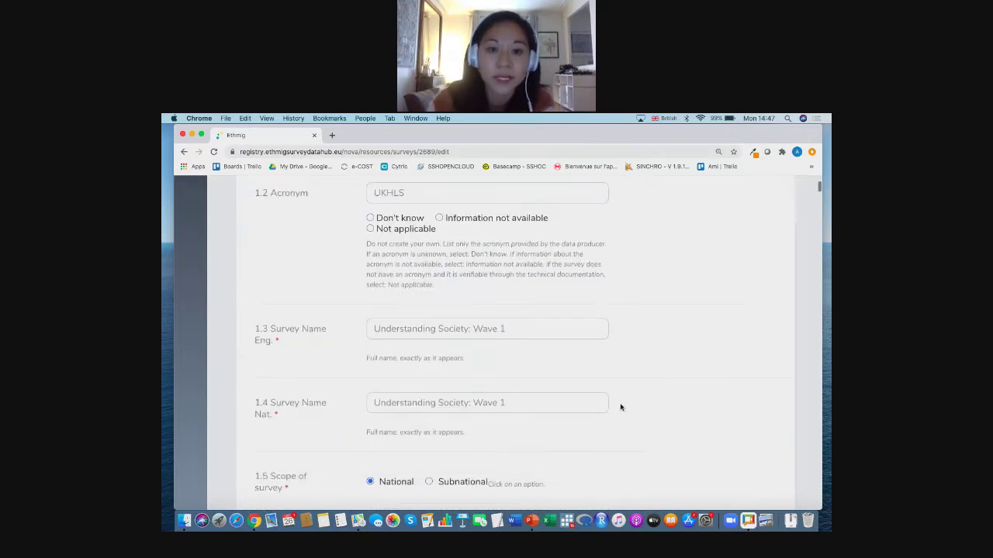
scroll(497, 368, "up", 2)
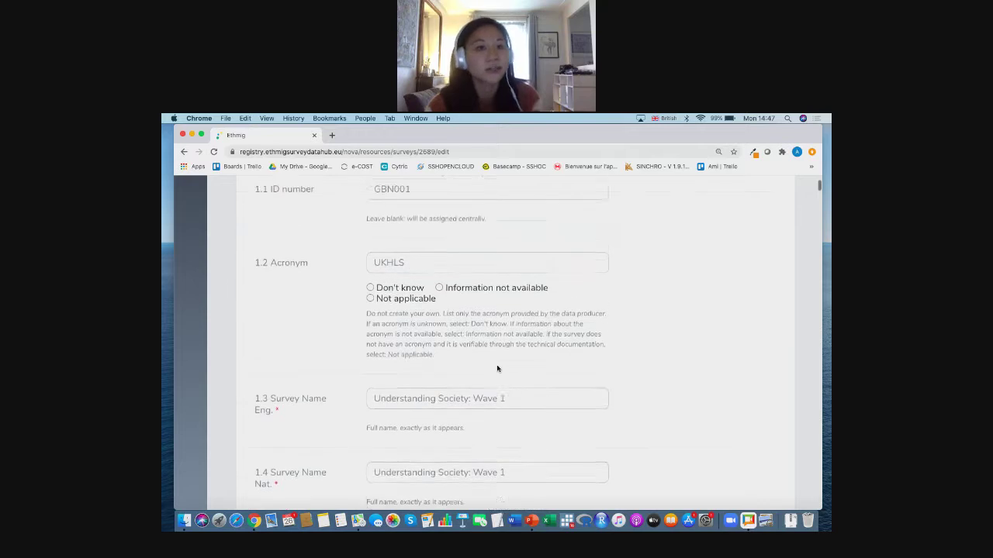
scroll(448, 299, "up", 1)
left_click(437, 352)
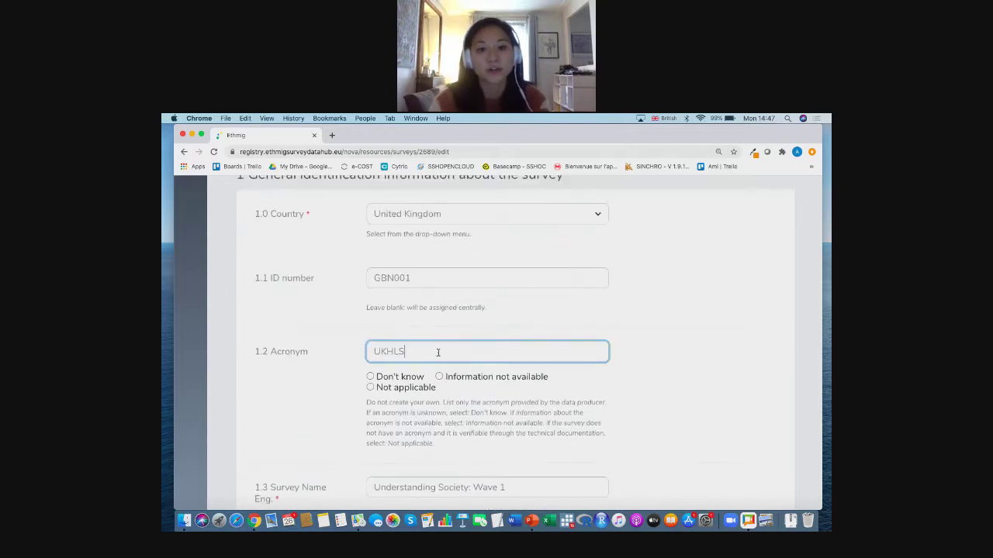
type("-C")
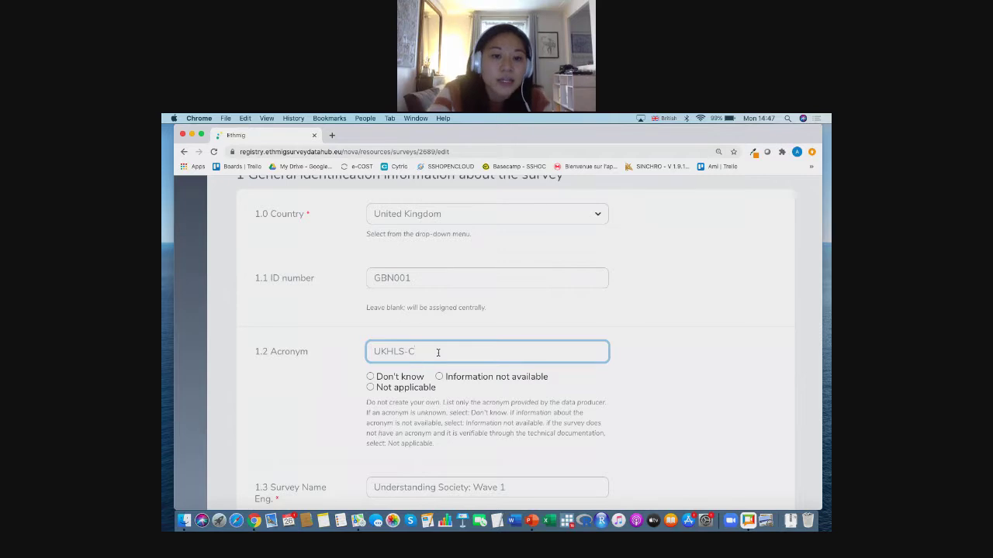
type("ovid")
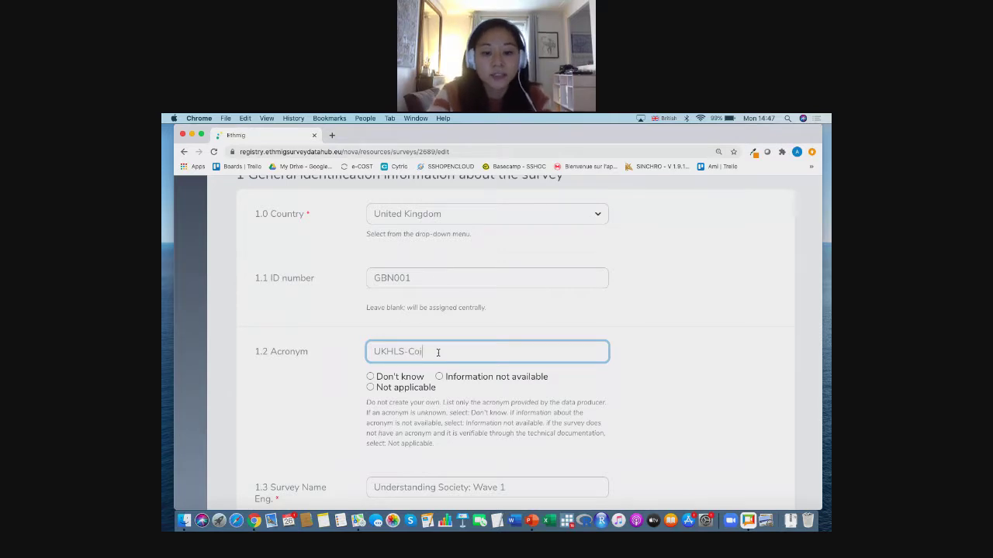
left_click(663, 393)
- Rename the clone 'Understanding Society: Wave 10 (Covid)' and review the rest of the form
scroll(663, 392, "down", 5)
scroll(605, 341, "up", 1)
left_click(551, 293)
type("0")
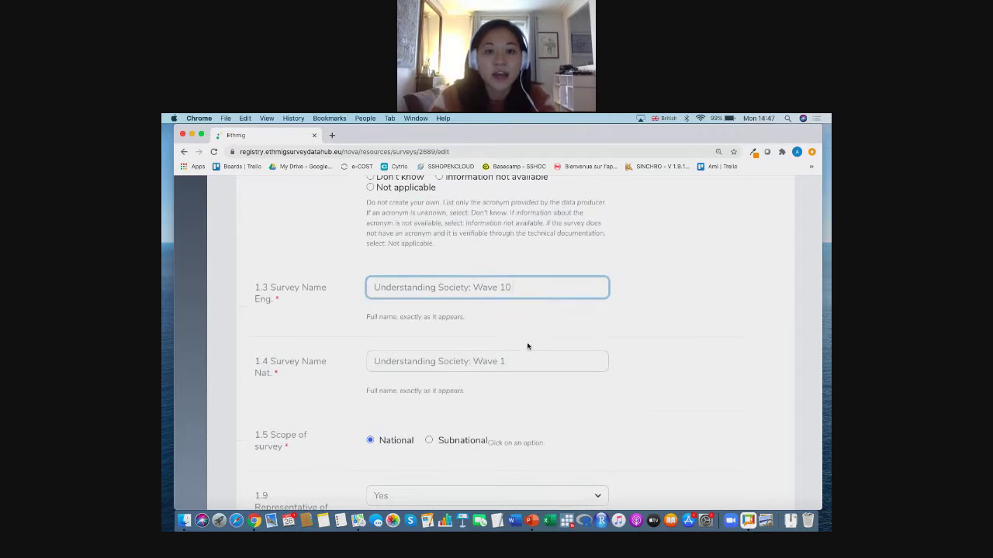
type(" (Covid)")
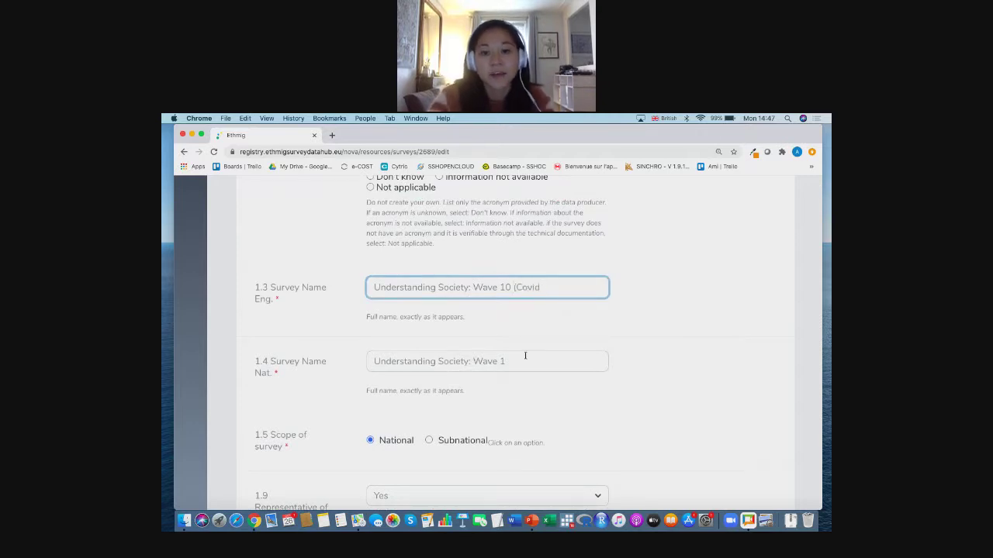
left_click(663, 360)
scroll(663, 360, "down", 10)
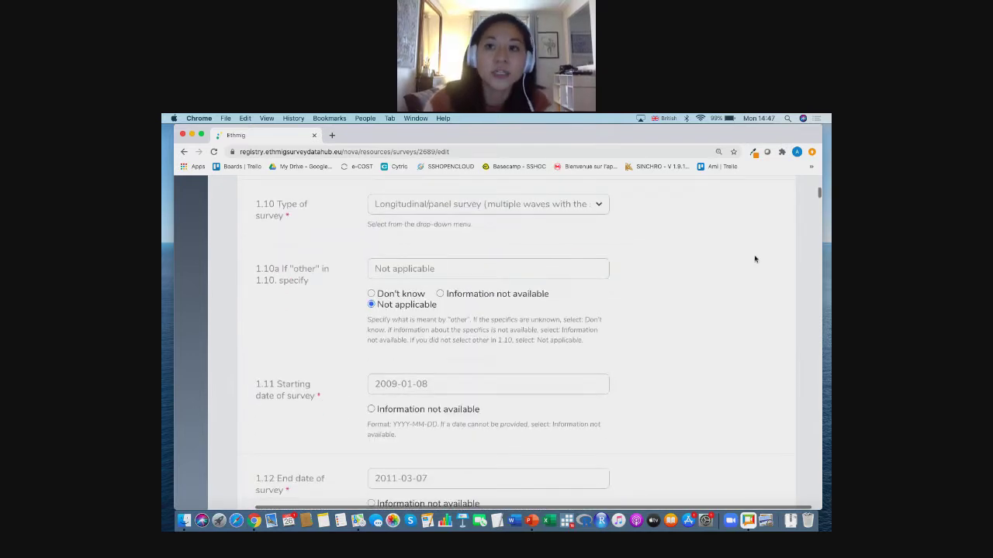
scroll(786, 246, "down", 3)
scroll(812, 213, "down", 1)
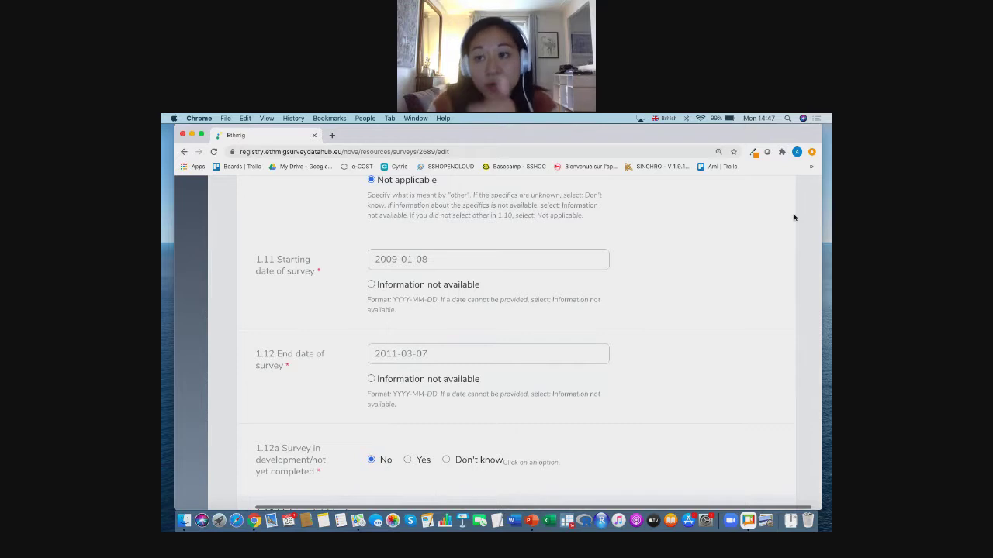
scroll(794, 218, "down", 1)
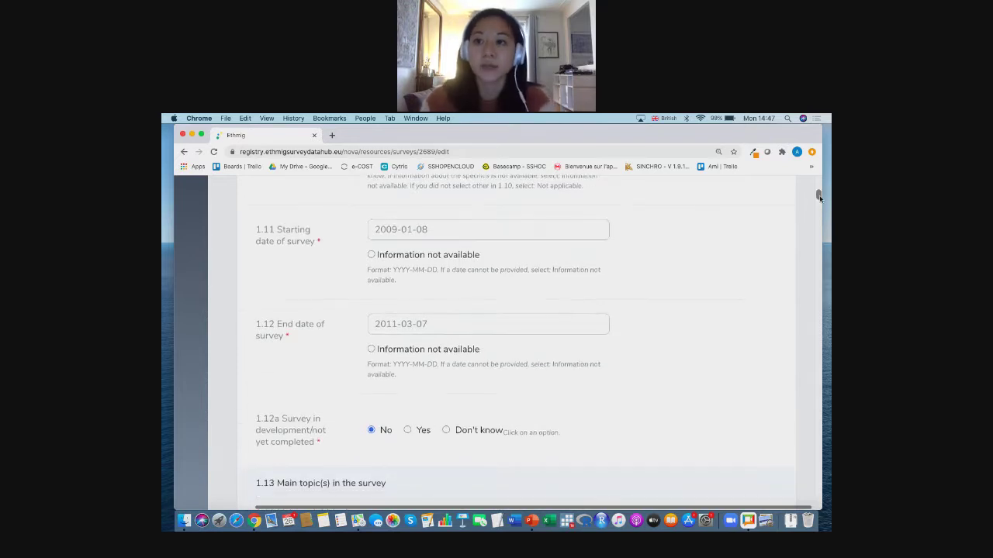
scroll(752, 259, "down", 2)
scroll(753, 259, "up", 10)
scroll(752, 259, "up", 5)
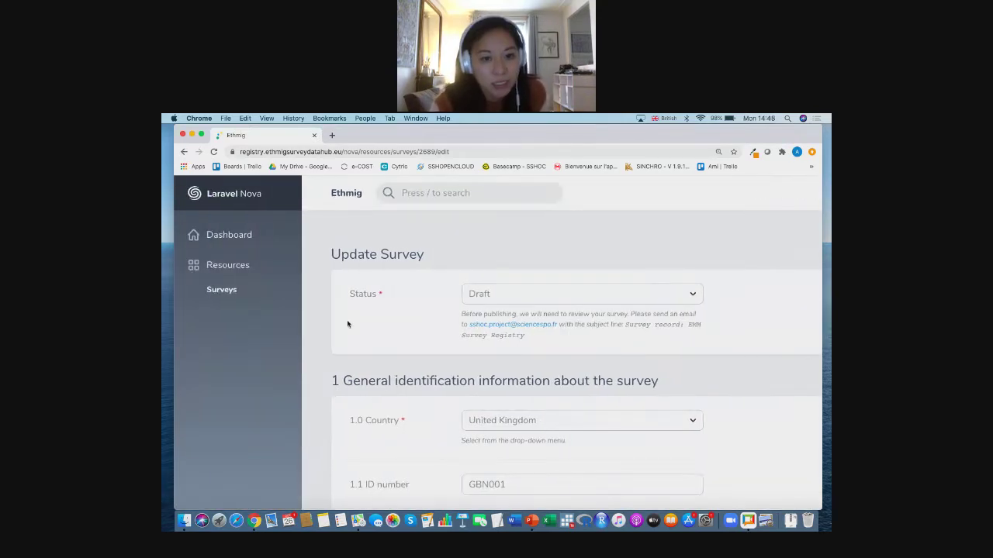
- Close the registry and advance AnyMeeting to the 'Moving beyond the beta version: The next steps' slide
left_click(182, 135)
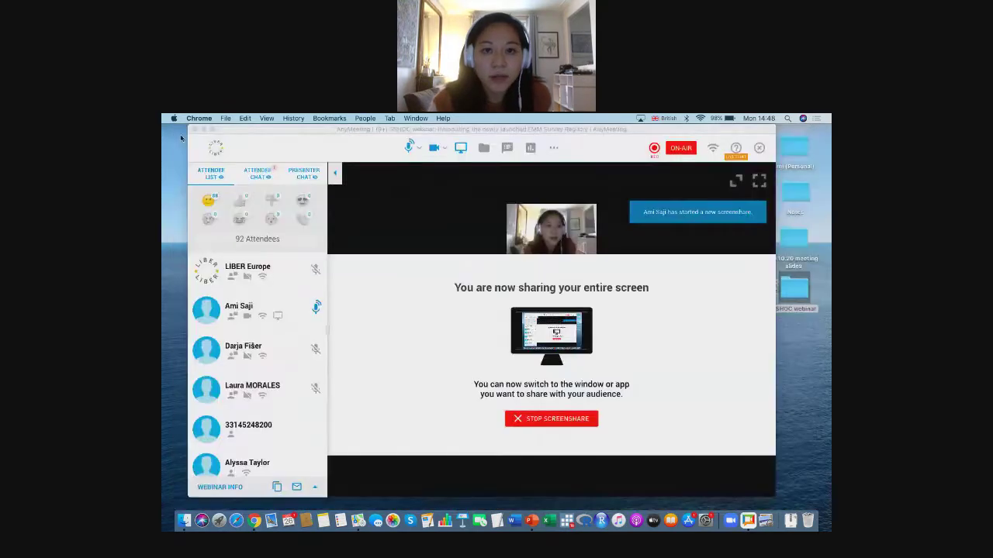
left_click(390, 200)
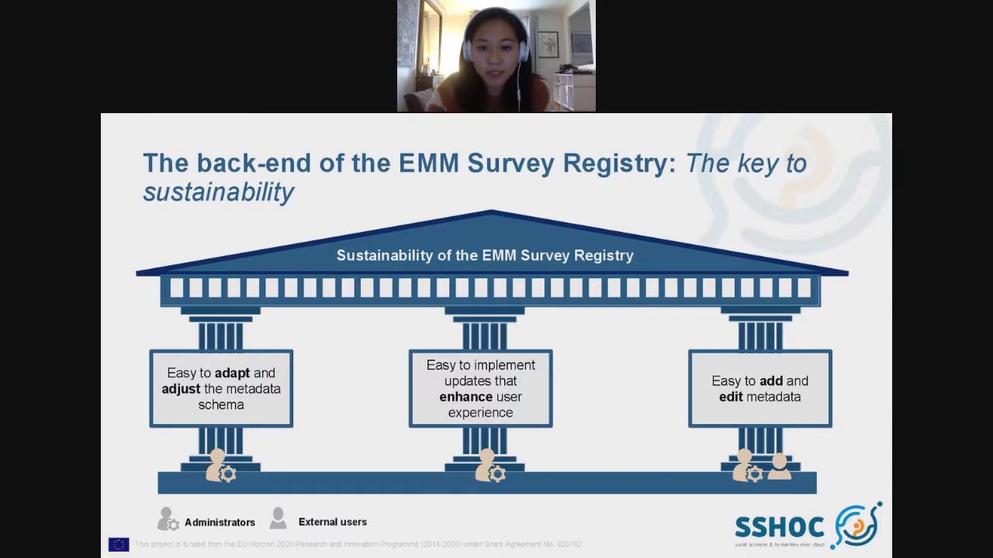
key("Right")
key("Right")
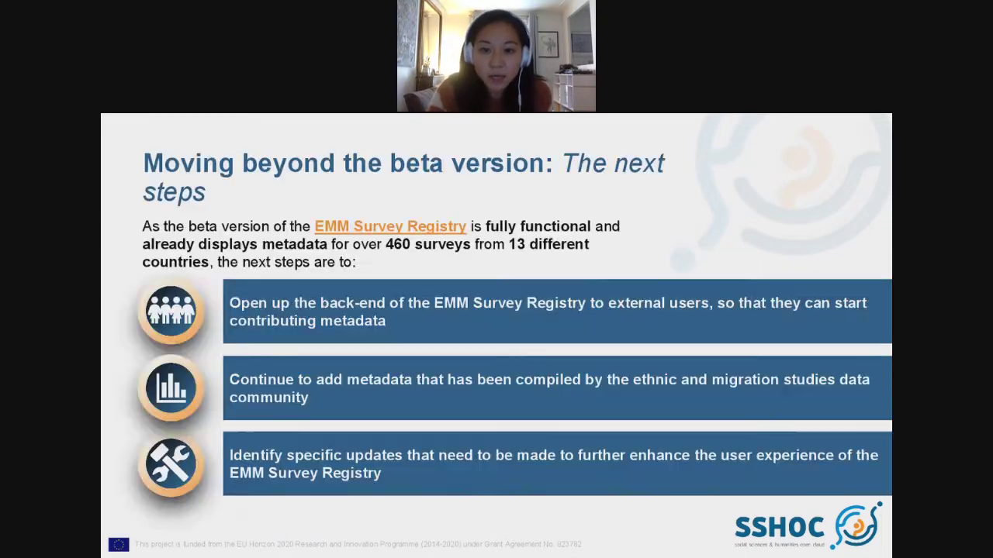